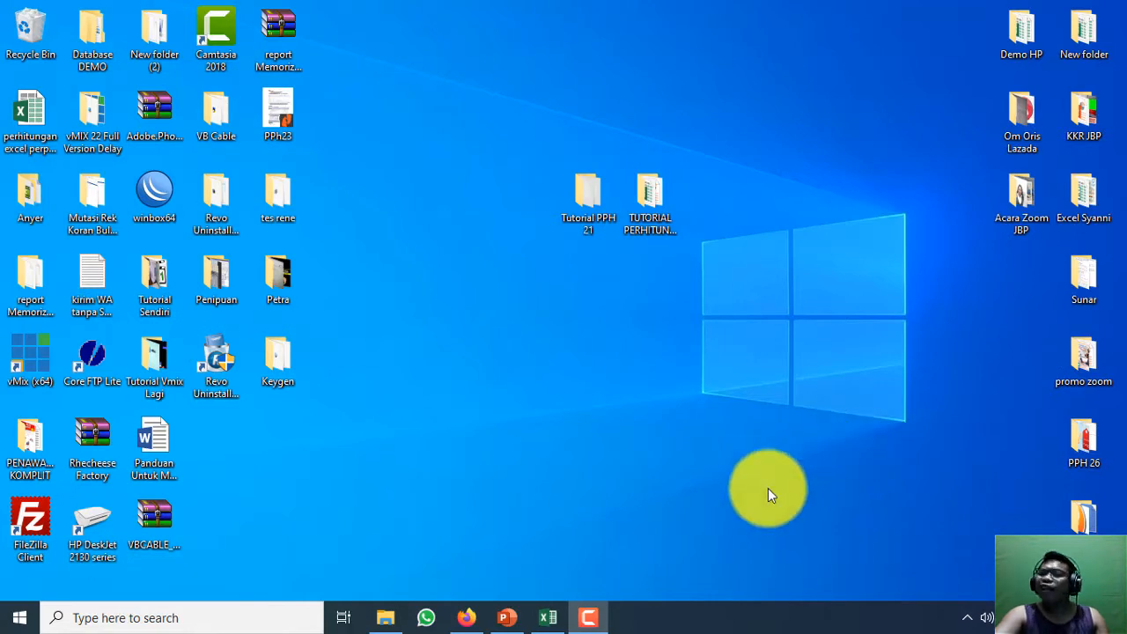
Step: Switch to the PowerPoint presentation and look through the PPh 21 example cases on slides 1, 2, 3 and 10
click(510, 619)
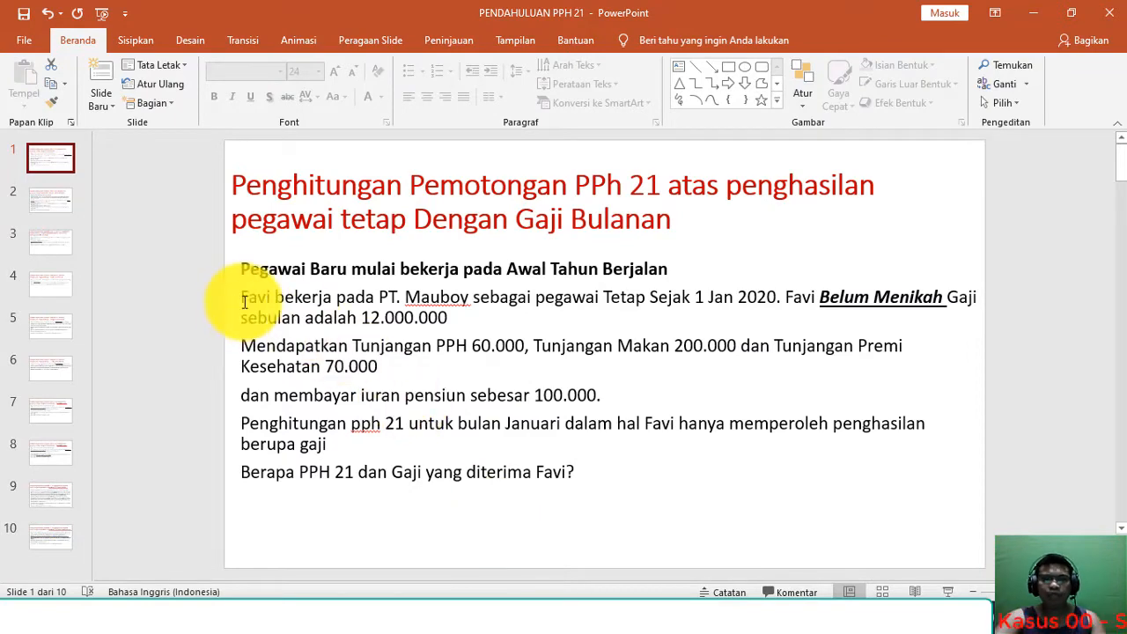
click(48, 203)
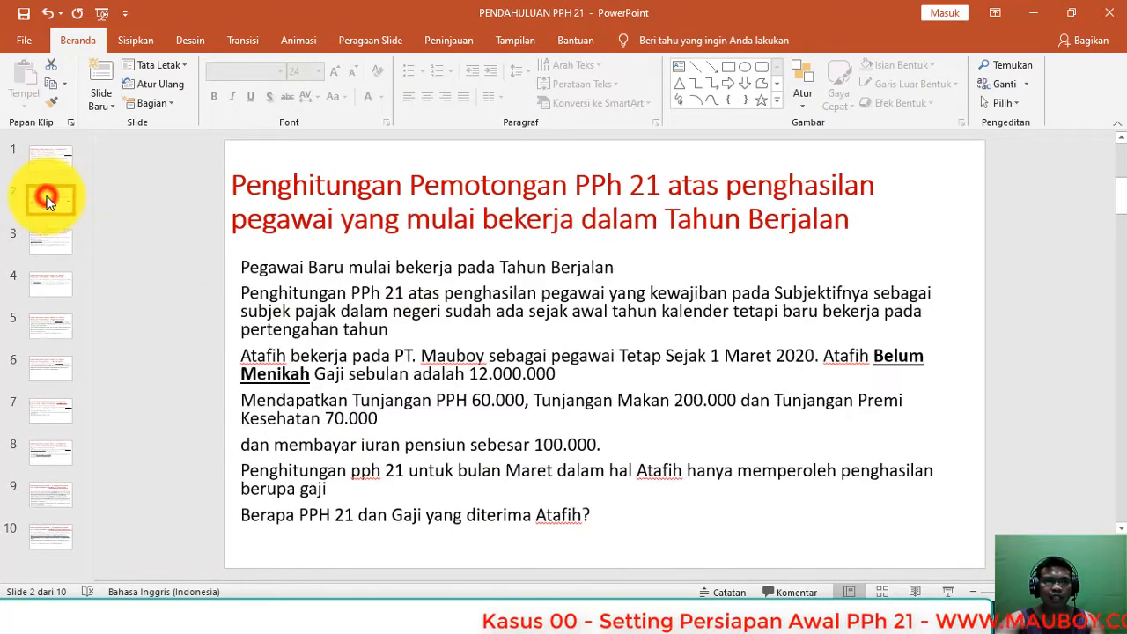
click(54, 233)
click(63, 537)
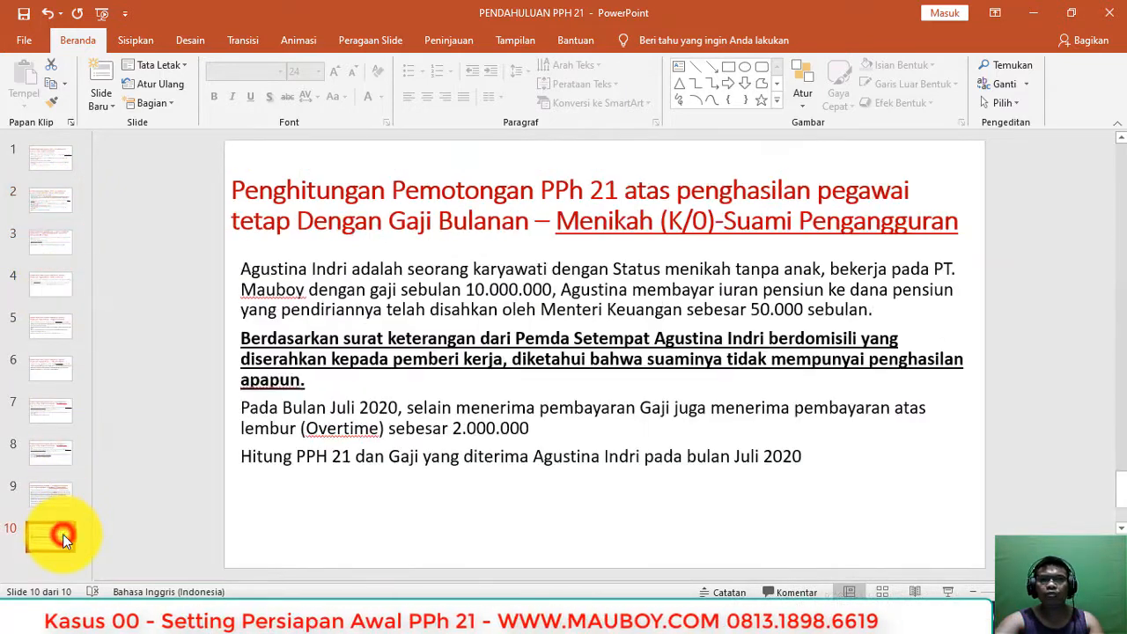
click(60, 168)
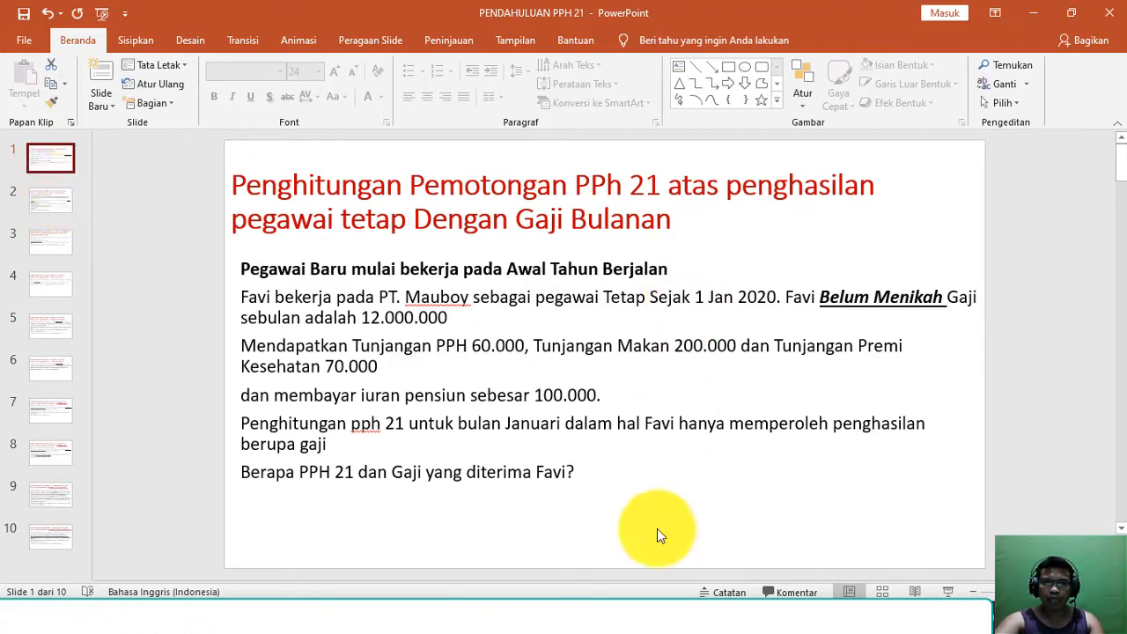
Step: Switch to the Excel workbook and review the first PPh 21 calculation, from the monthly salary to the tax rate ranges
key(alt+Tab)
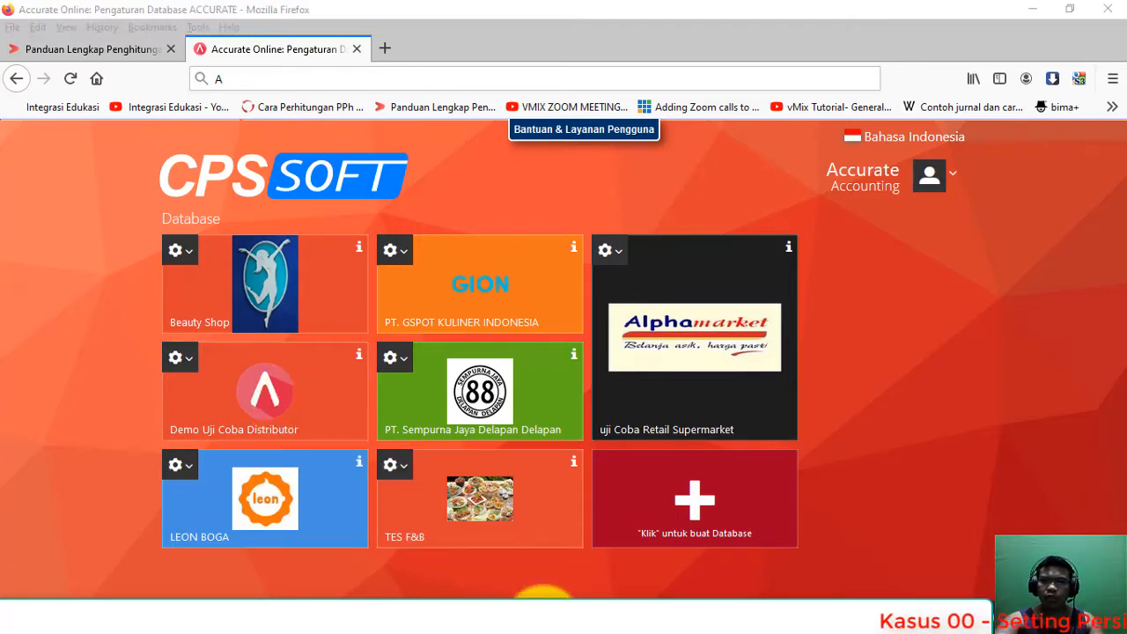
click(544, 616)
click(231, 145)
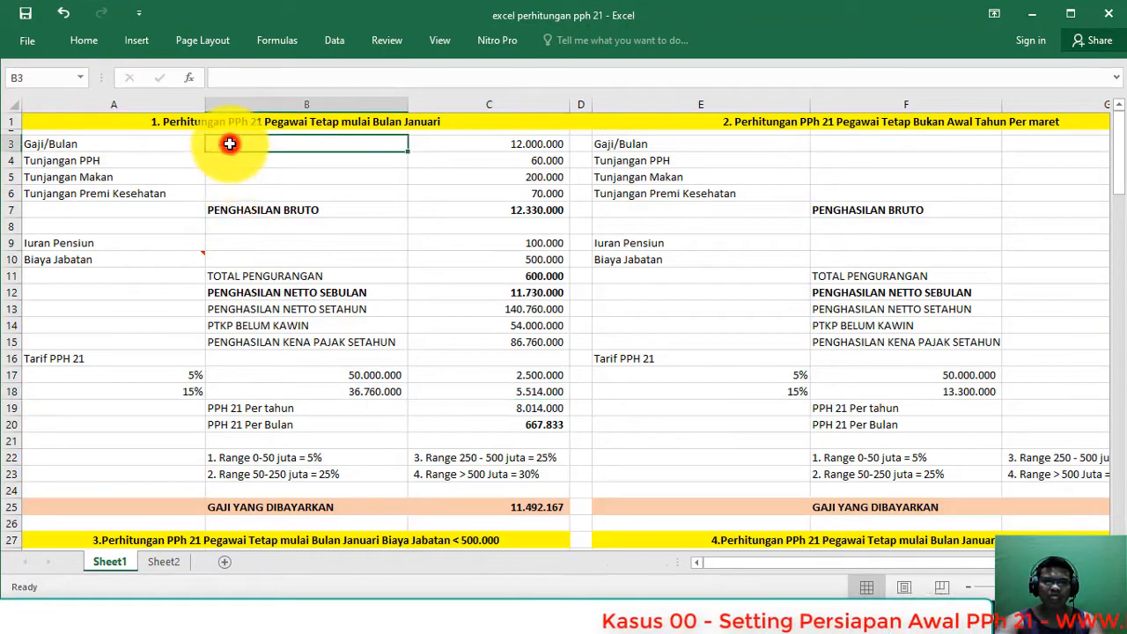
click(456, 474)
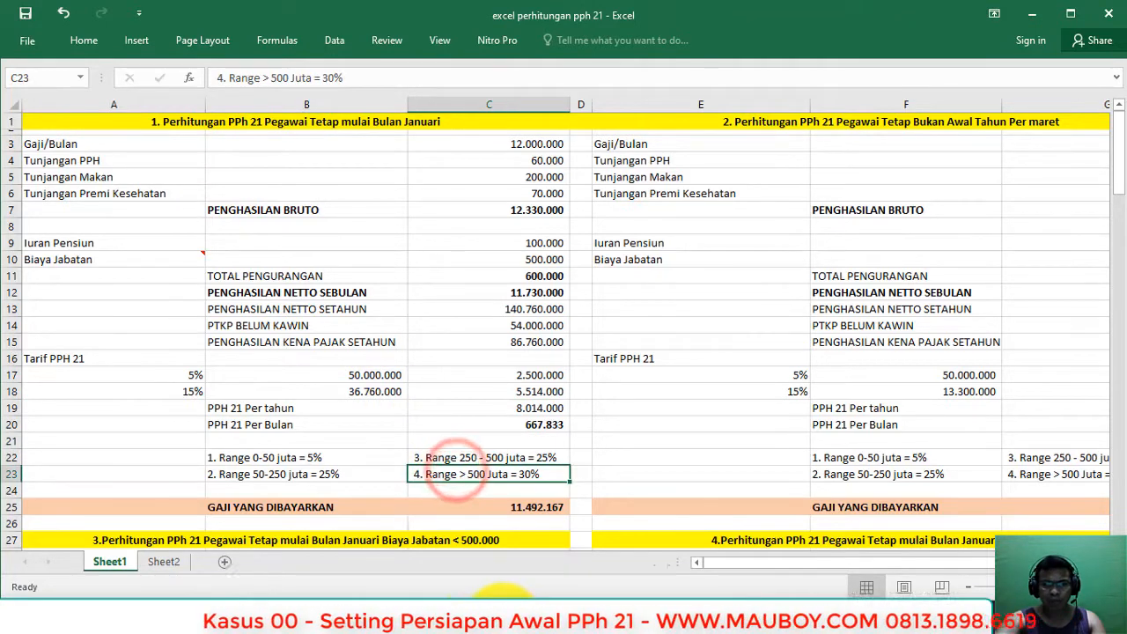
Step: Switch to Firefox, open the Demo Uji Coba Distributor database in Accurate Online and display its Akun Perkiraan list
click(474, 618)
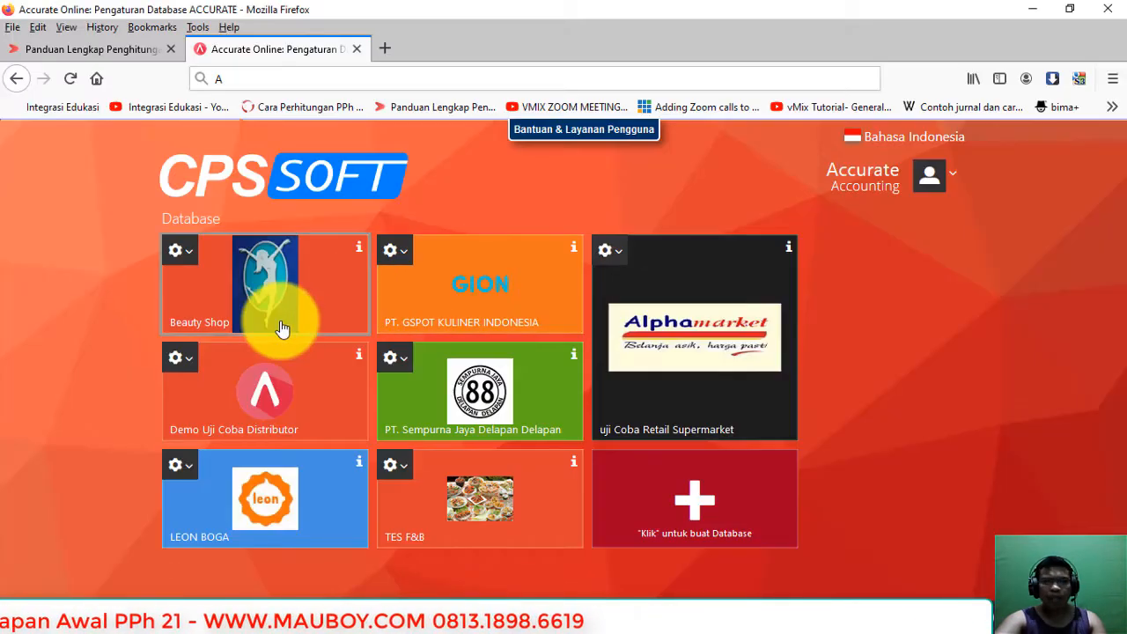
click(330, 395)
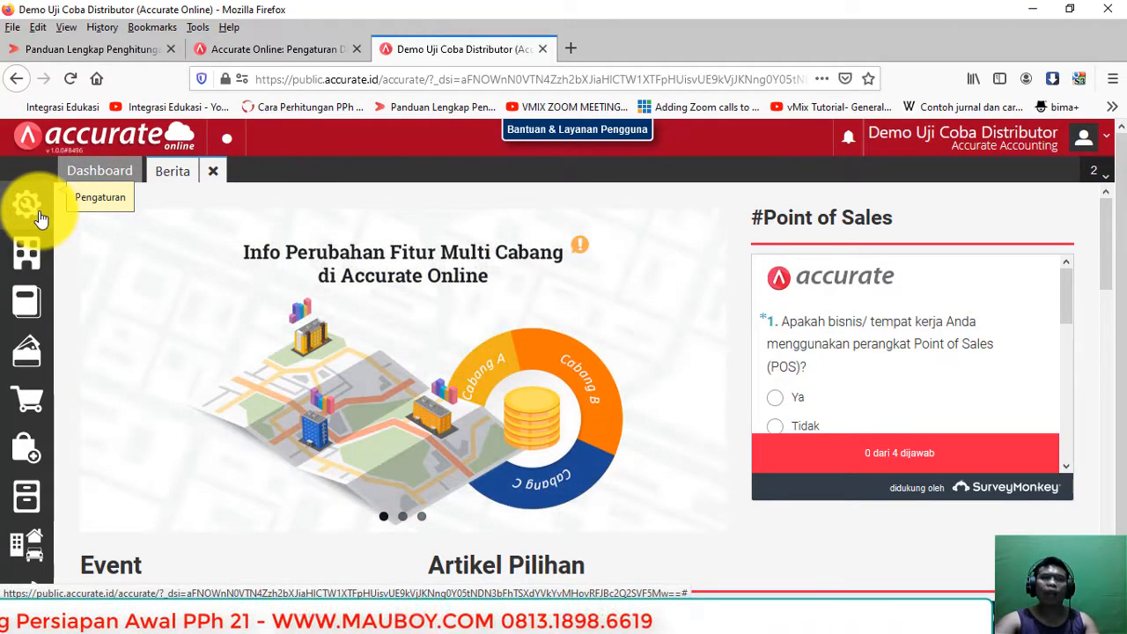
click(27, 254)
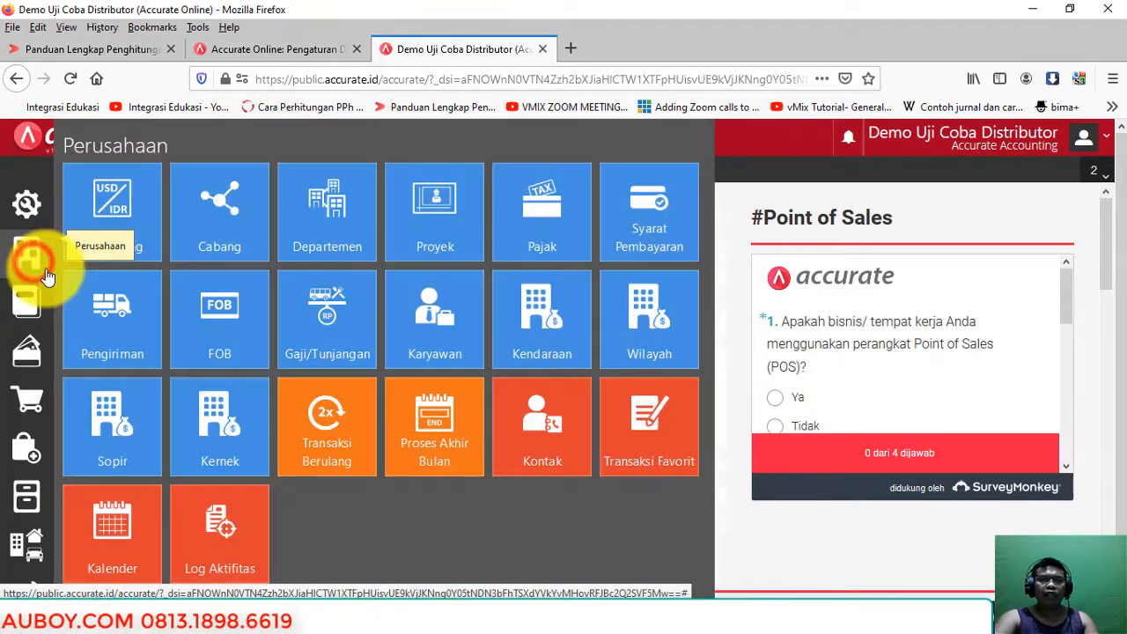
click(42, 303)
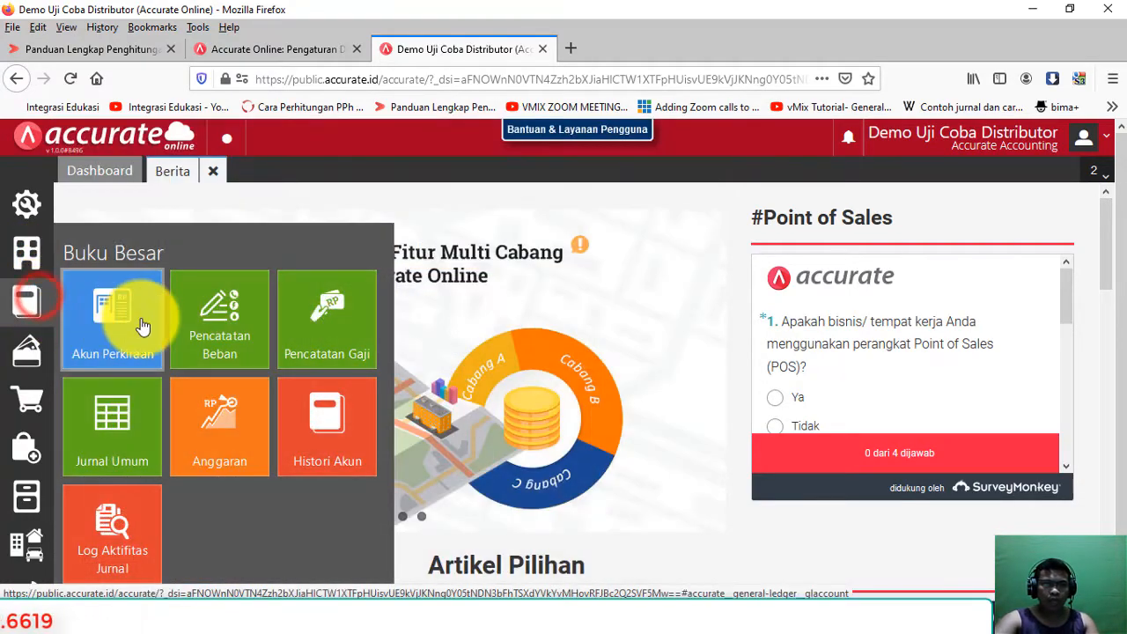
click(141, 317)
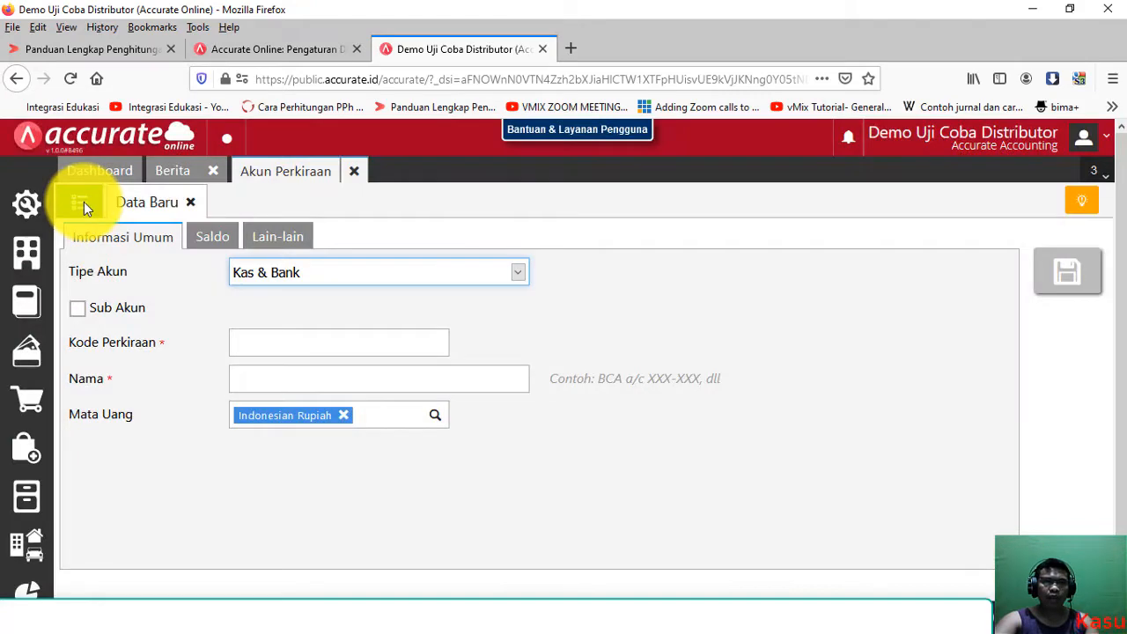
click(81, 202)
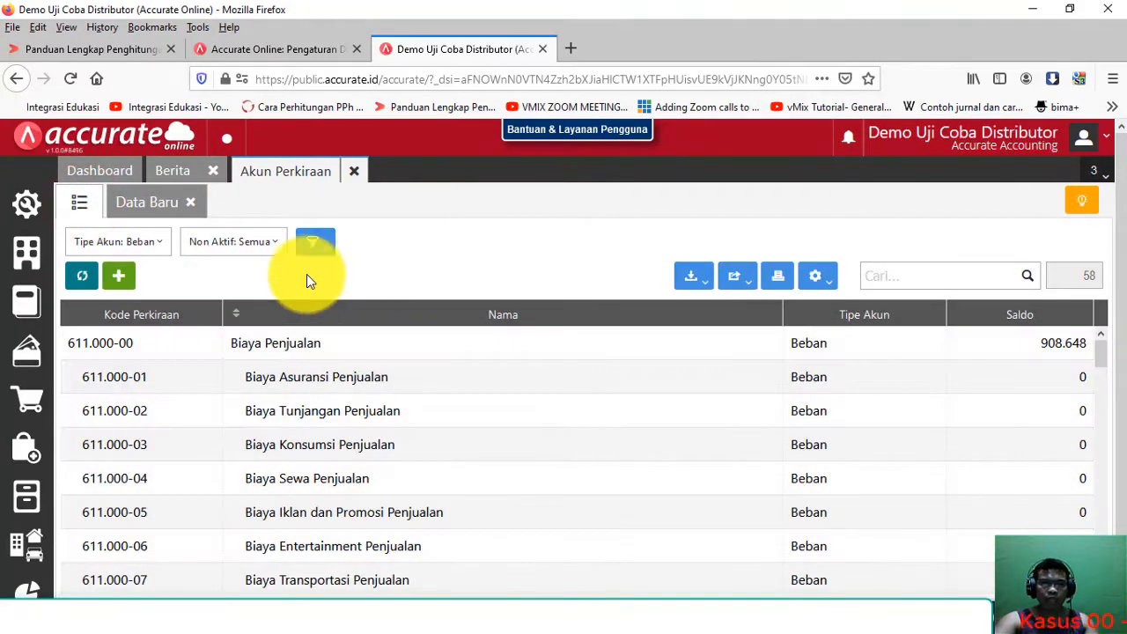
Step: Clear the account type filter and restrict the account list to the Beban type
click(121, 243)
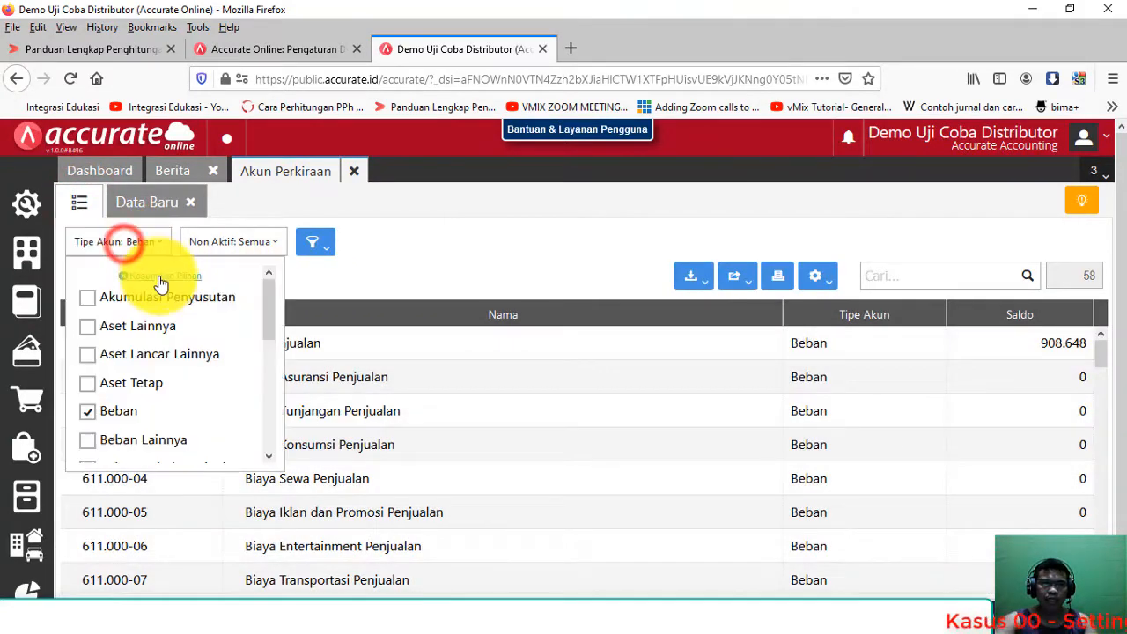
click(163, 279)
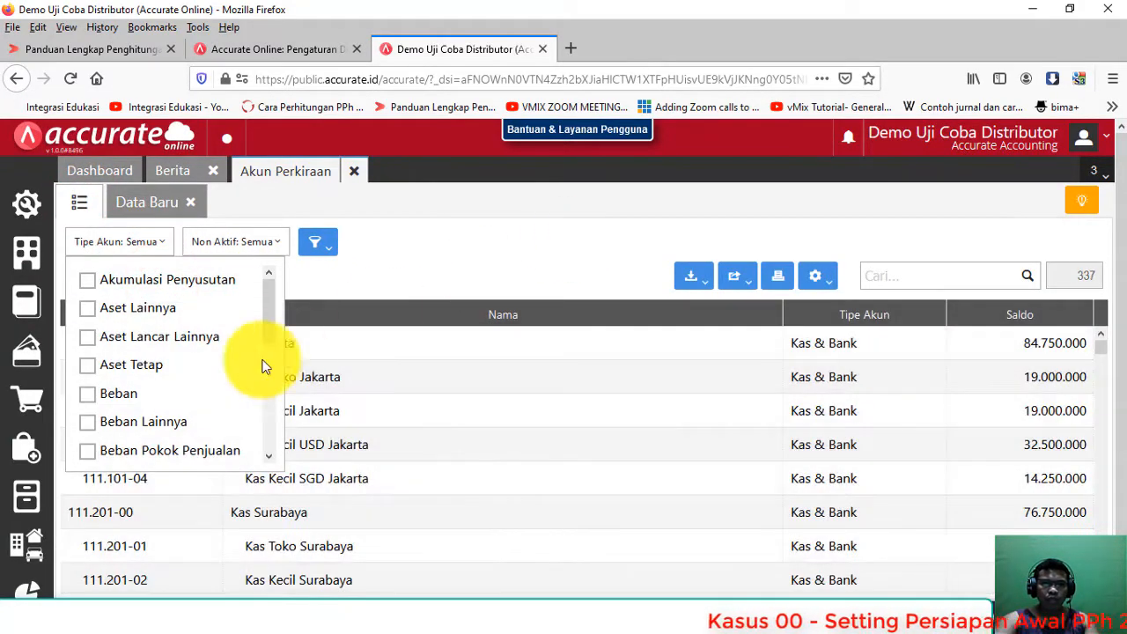
click(126, 396)
click(502, 245)
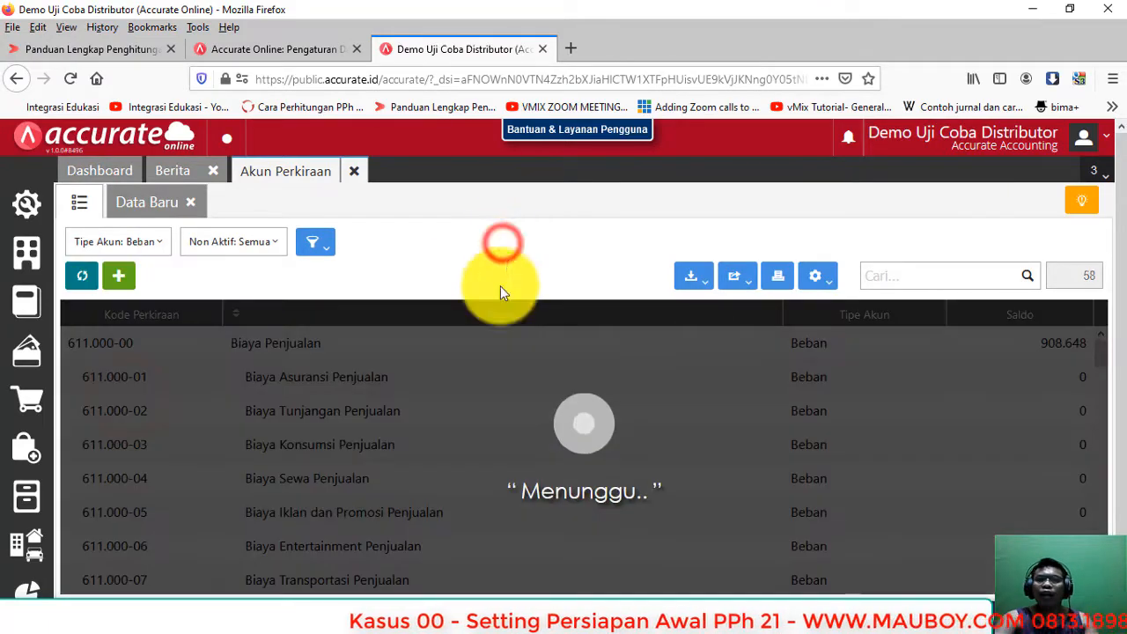
Step: Examine the Biaya Karyawan (HRD) expense accounts for salary, overtime, allowances, BPJS and PPH
scroll(443, 405, down, 6)
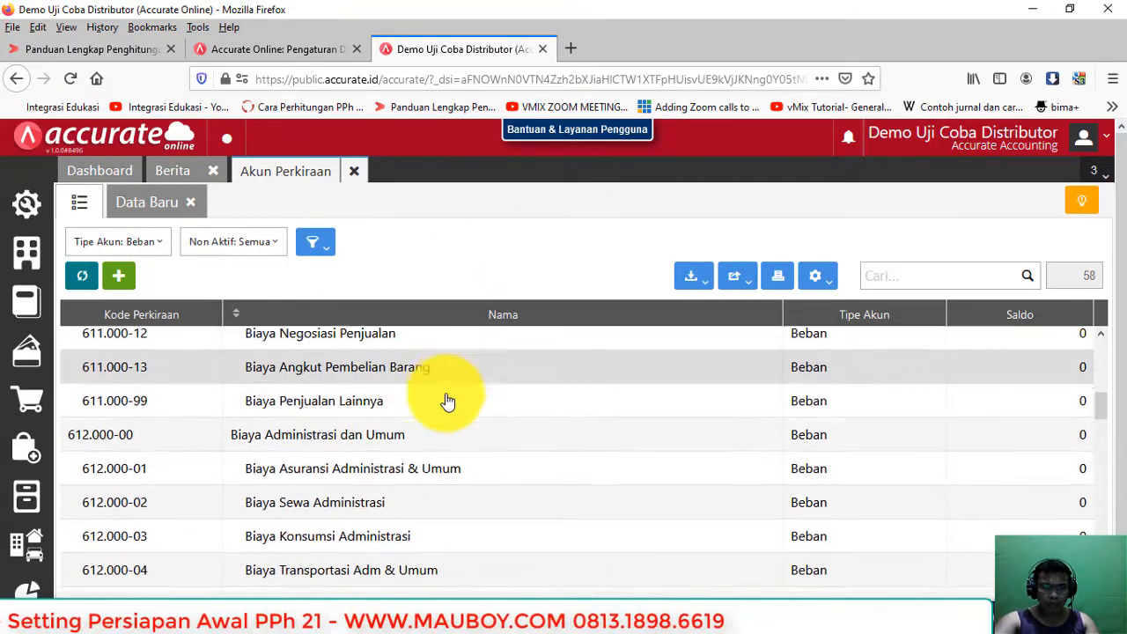
scroll(447, 401, down, 10)
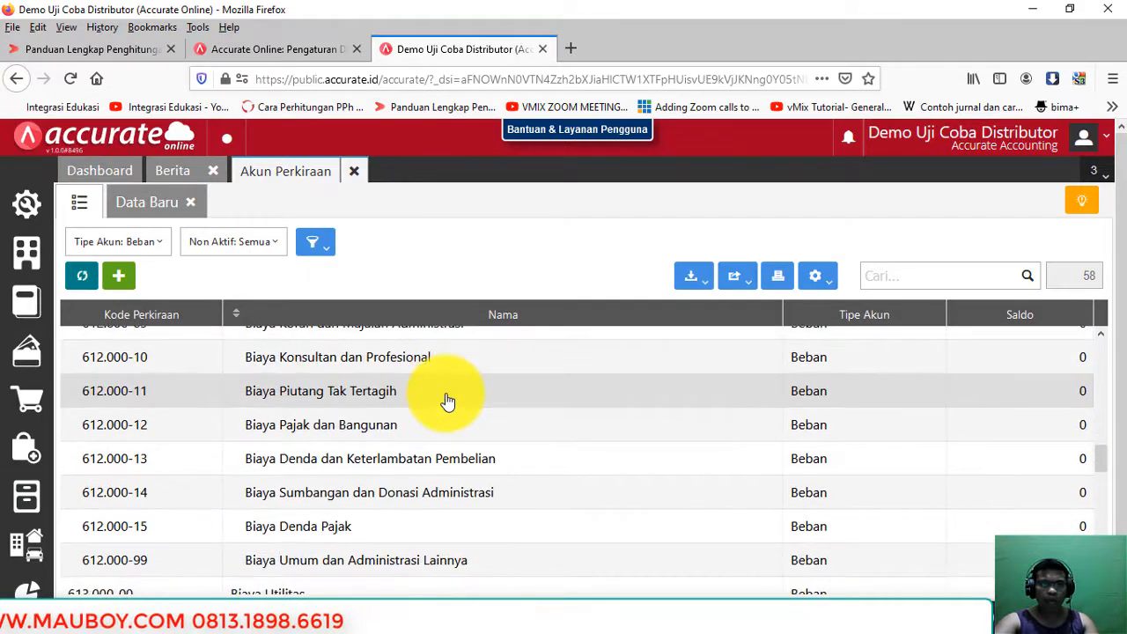
scroll(447, 400, down, 5)
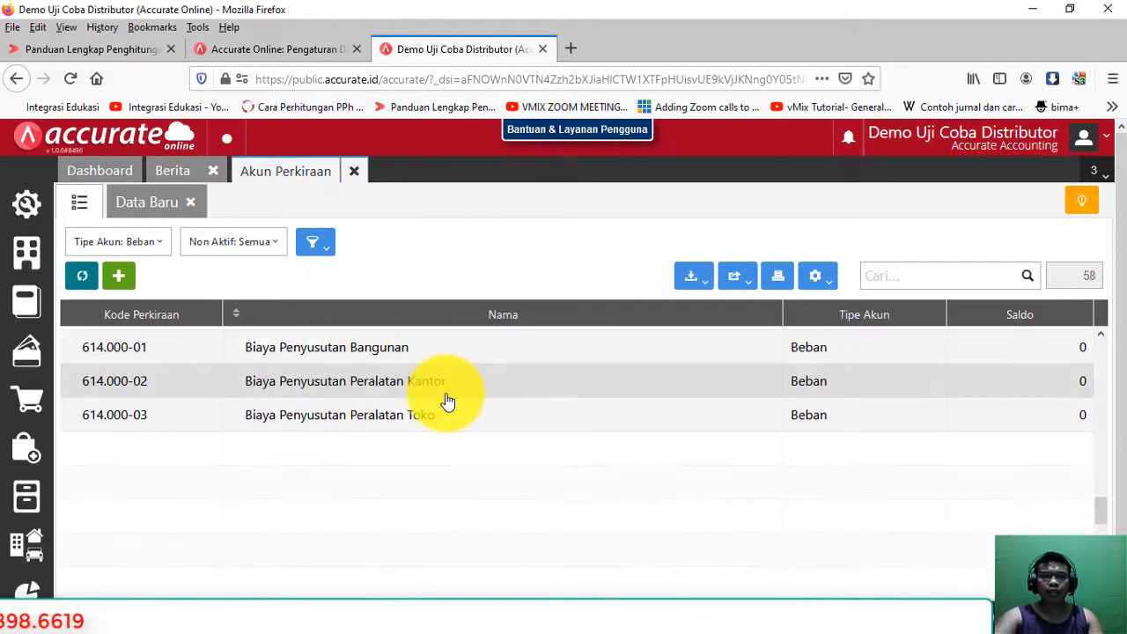
scroll(445, 398, down, 2)
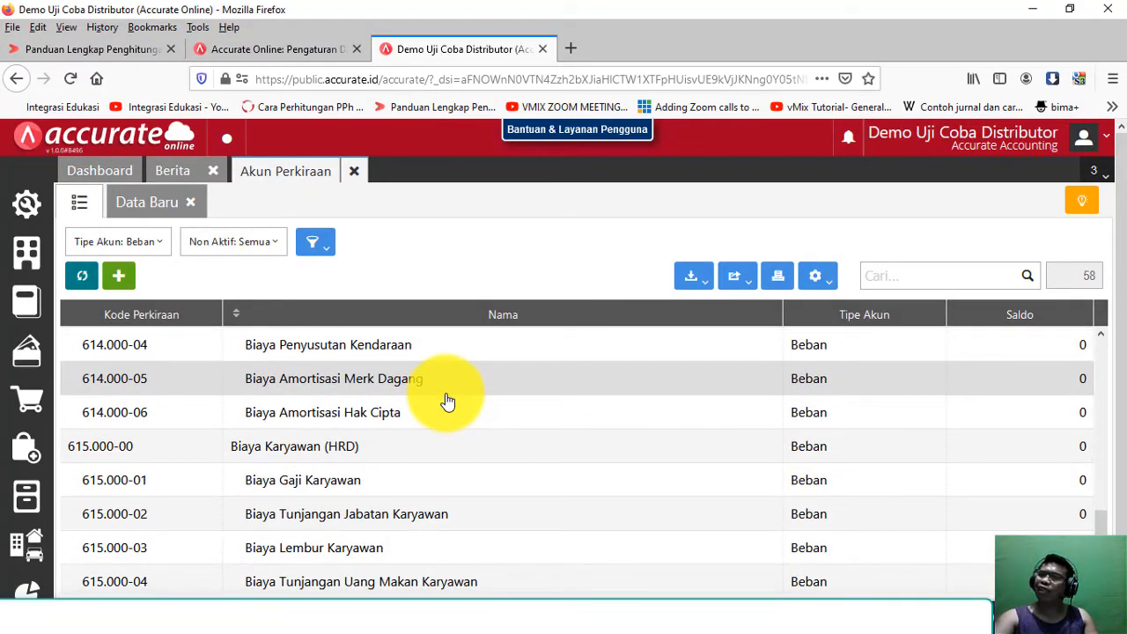
scroll(364, 445, down, 2)
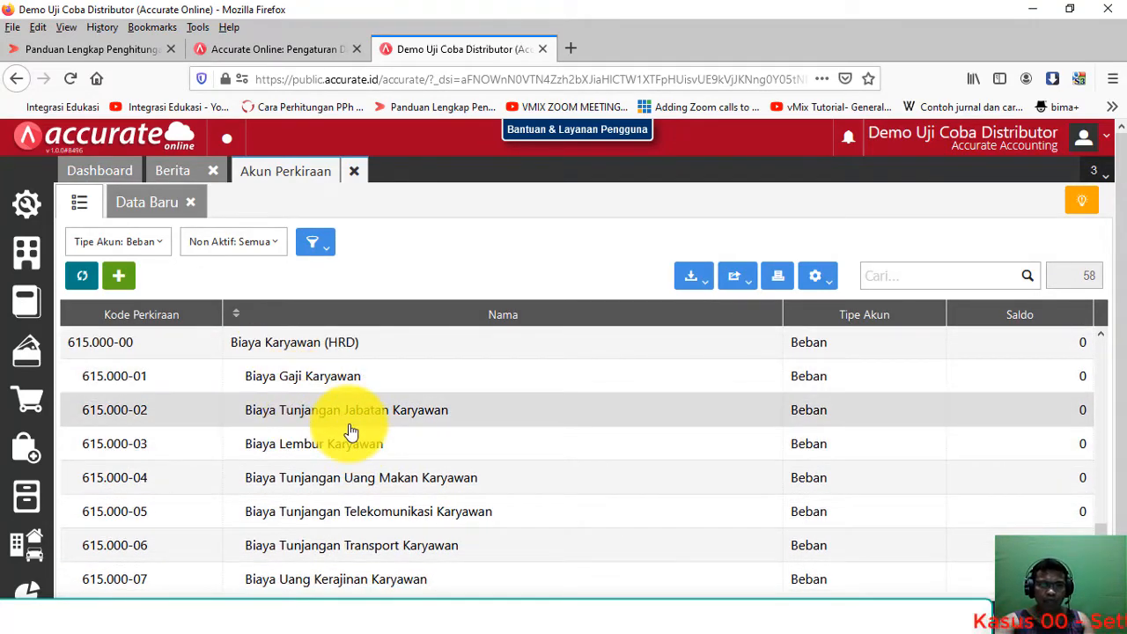
scroll(350, 430, down, 2)
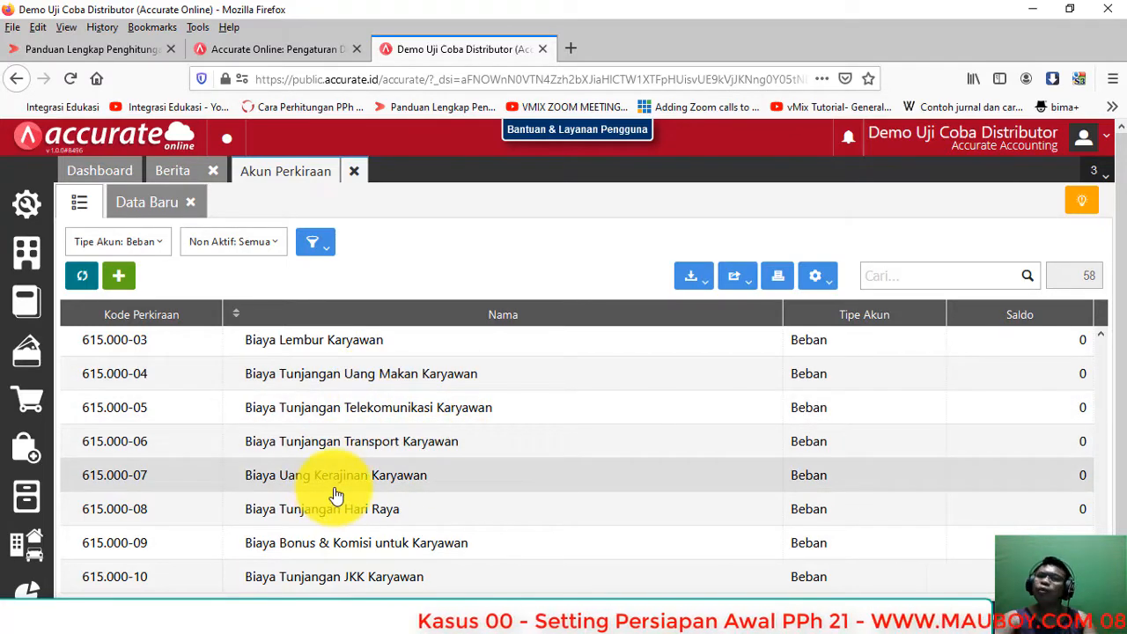
scroll(344, 520, down, 2)
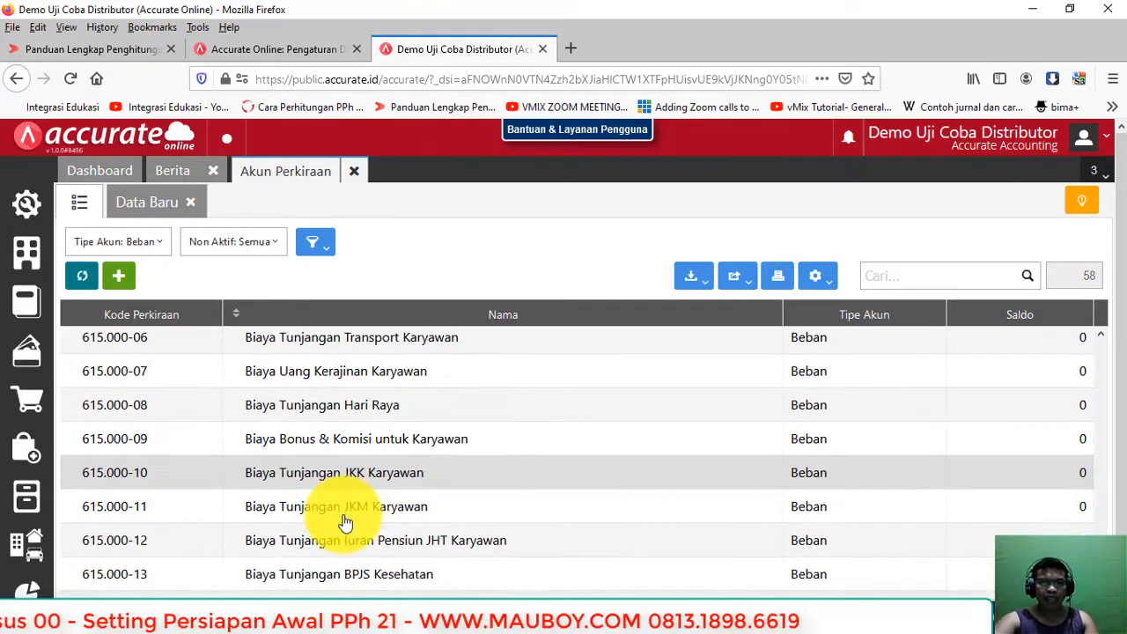
scroll(344, 523, down, 3)
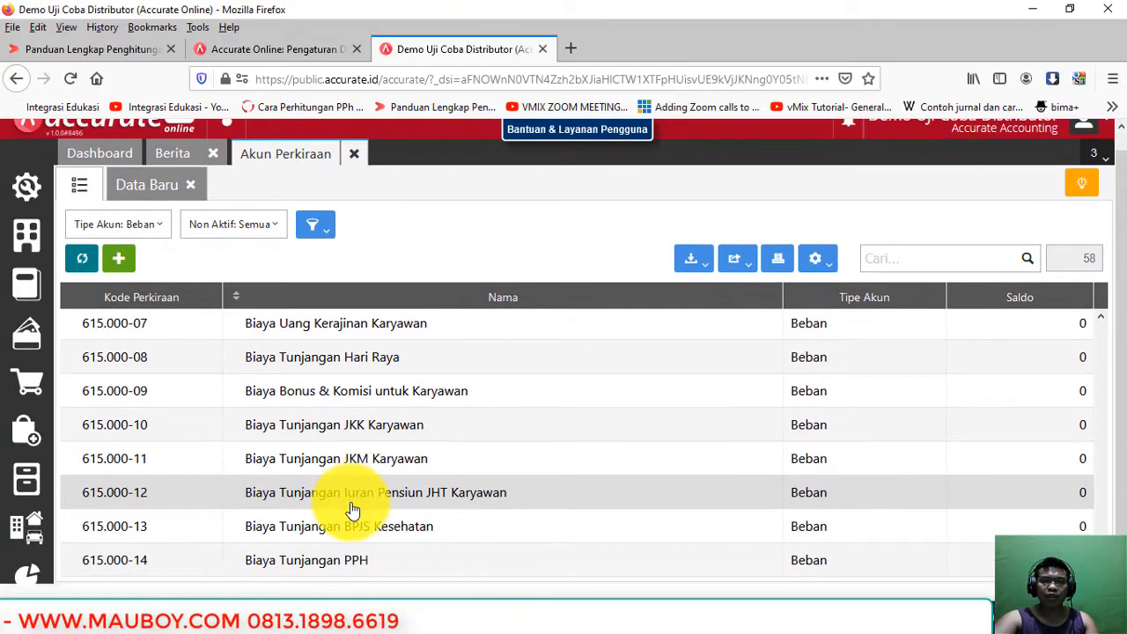
scroll(352, 511, up, 7)
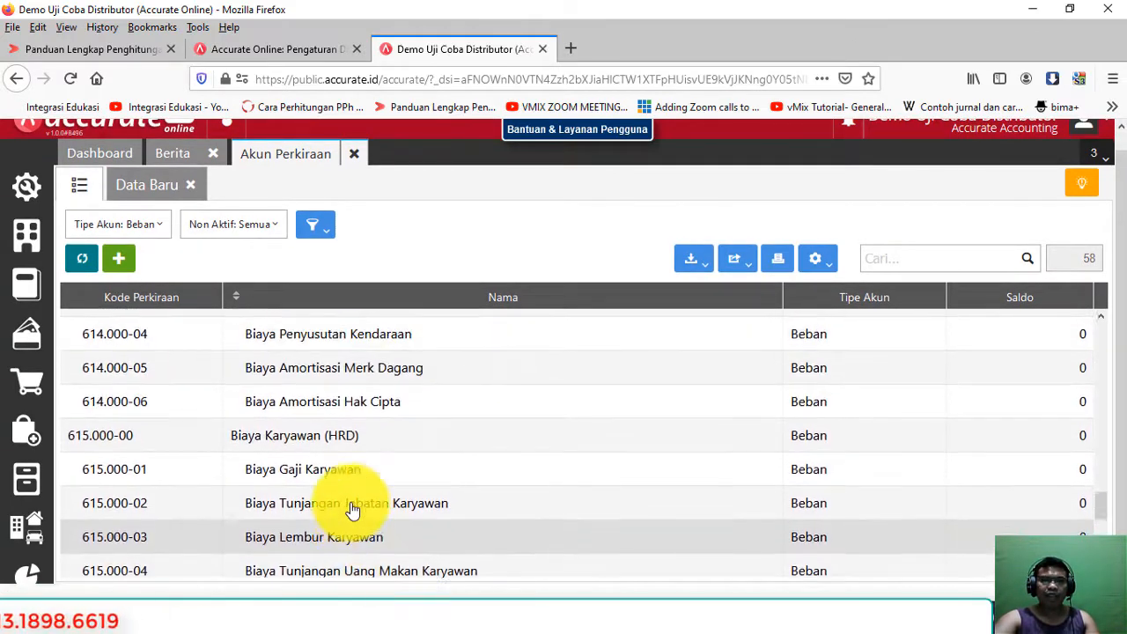
scroll(351, 510, up, 1)
Step: Replace the Beban filter so that the account list shows only the Kewajiban Jangka Pendek type
click(138, 227)
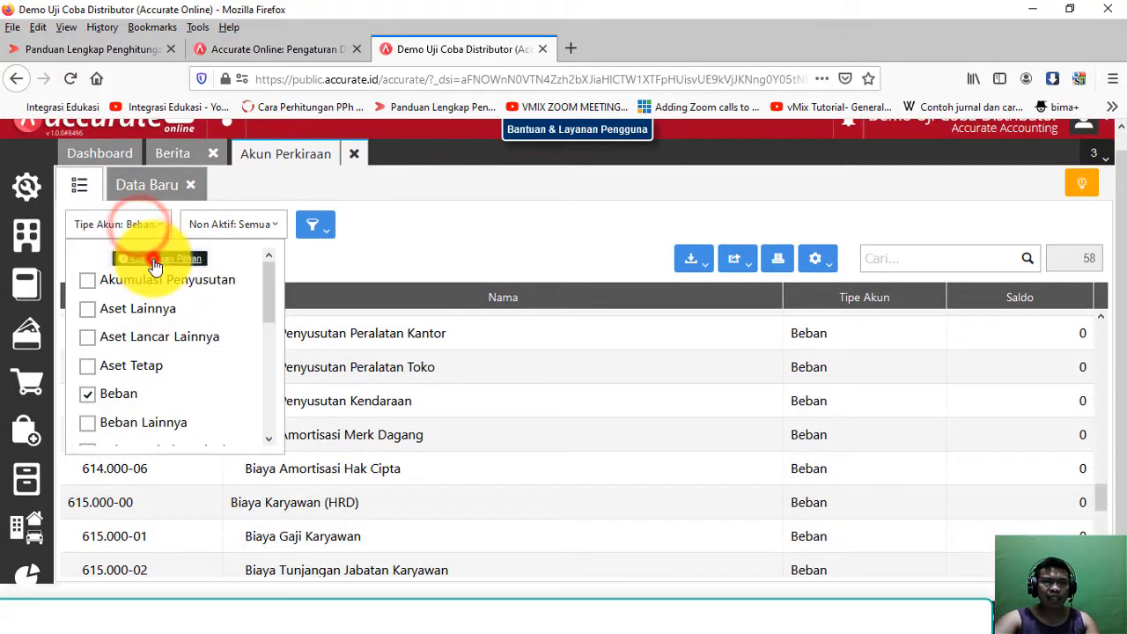
click(155, 260)
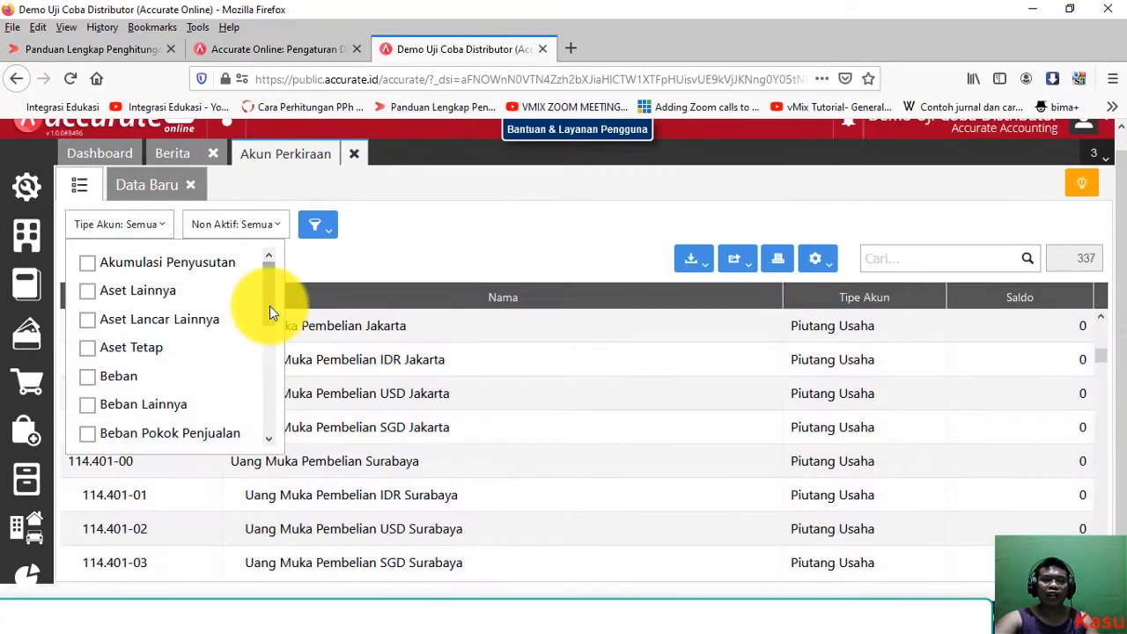
drag(269, 305, 267, 365)
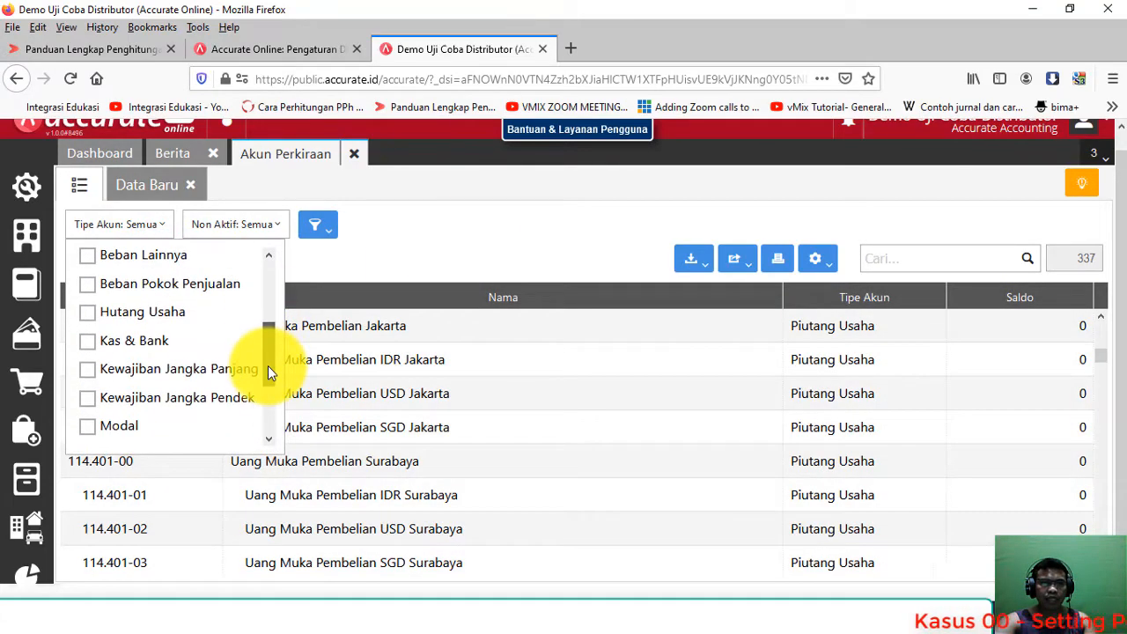
click(230, 397)
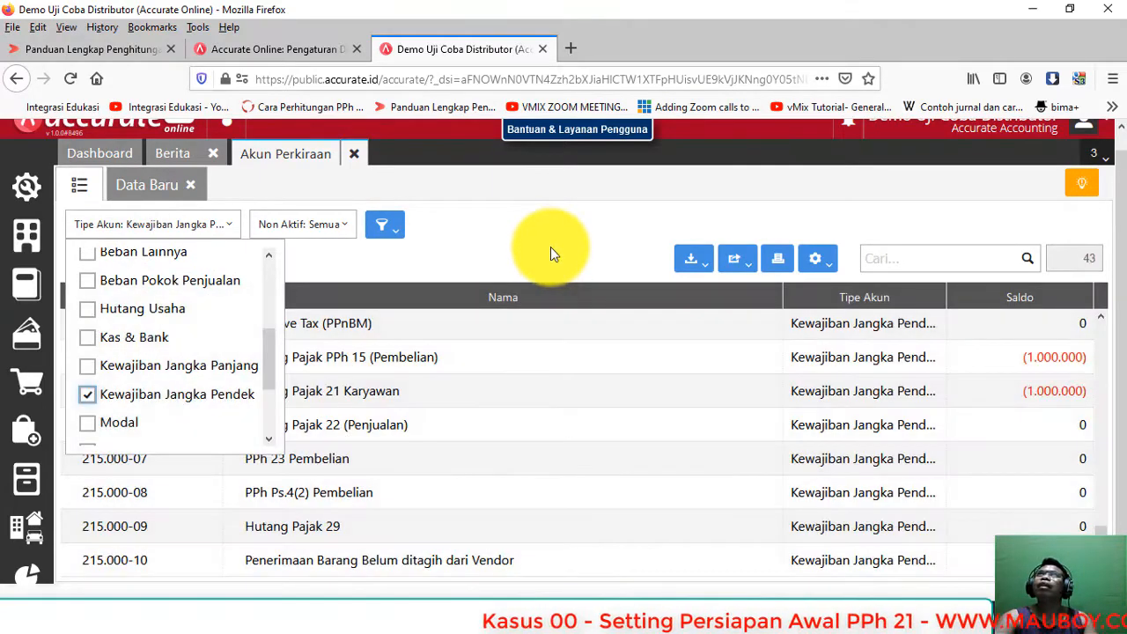
click(524, 235)
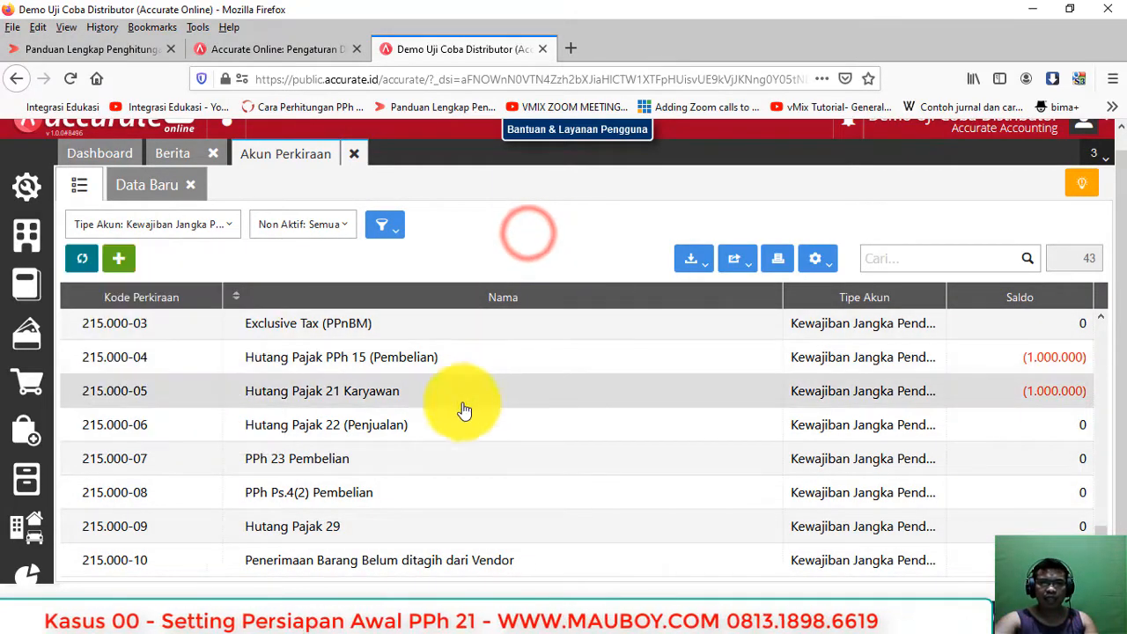
Step: Examine the accrued expense (BYMD) accounts for Surabaya and Jakarta among the short-term liabilities
scroll(334, 427, up, 4)
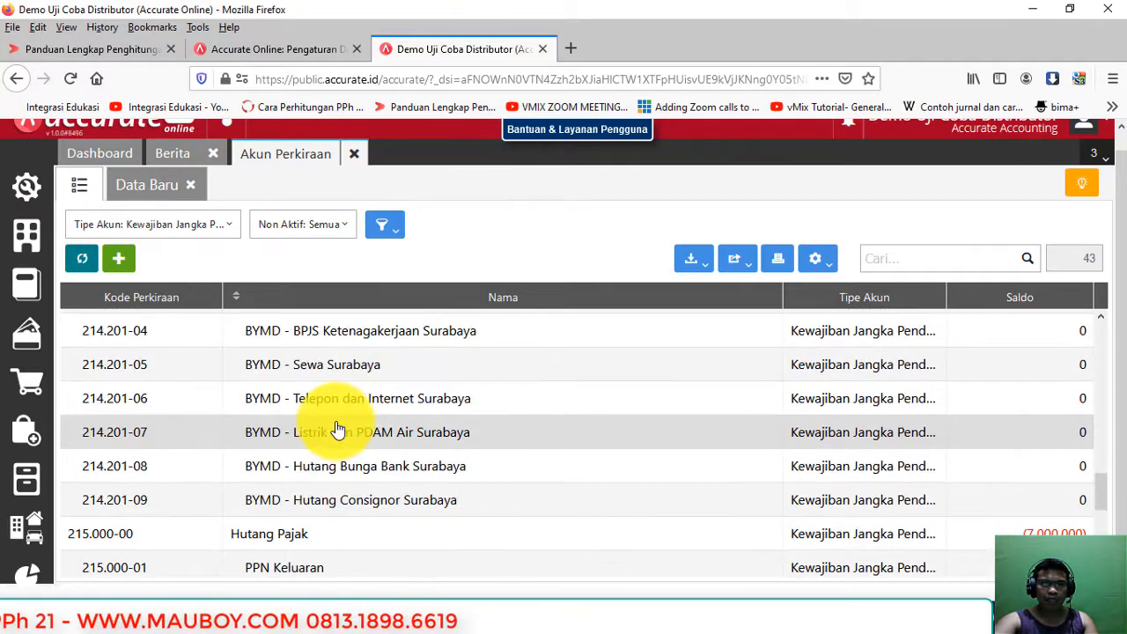
scroll(337, 429, up, 1)
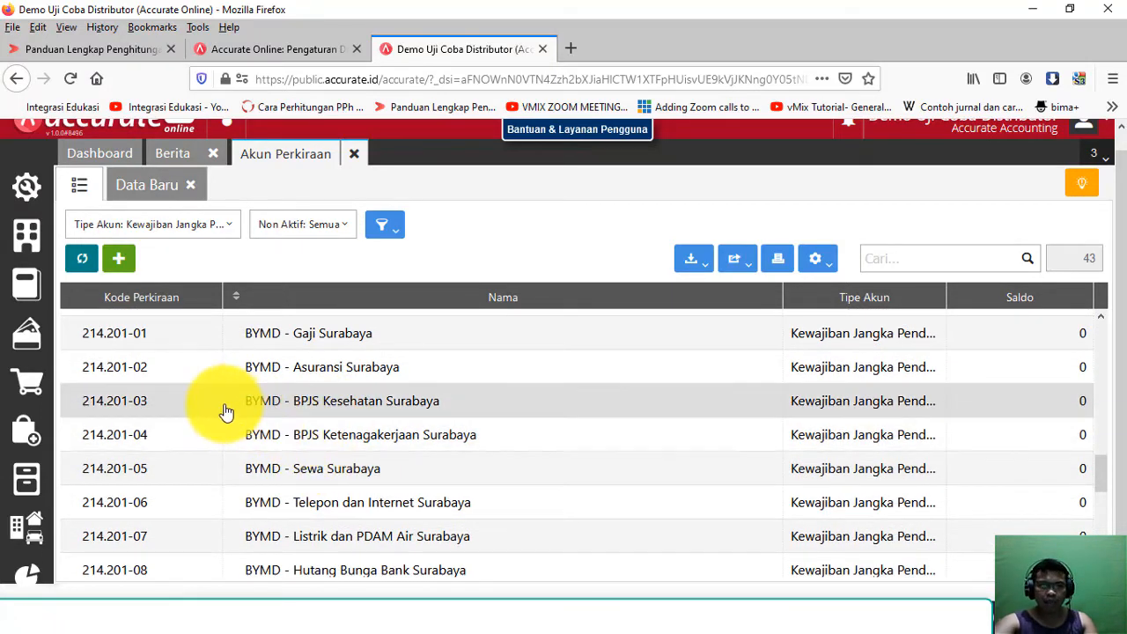
scroll(333, 472, up, 2)
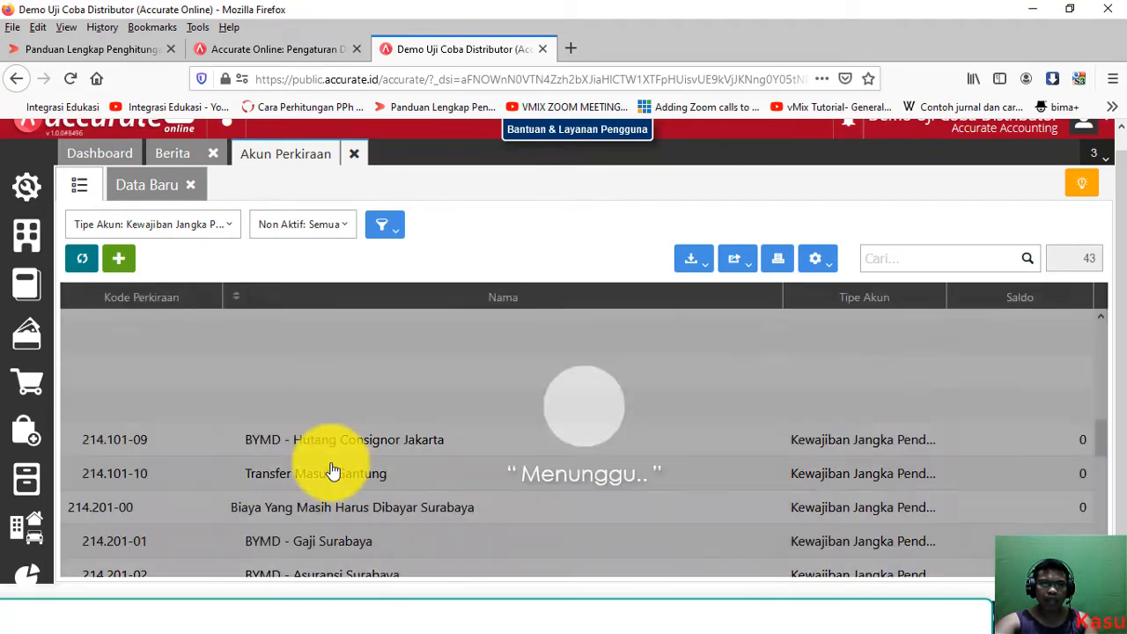
scroll(335, 474, down, 2)
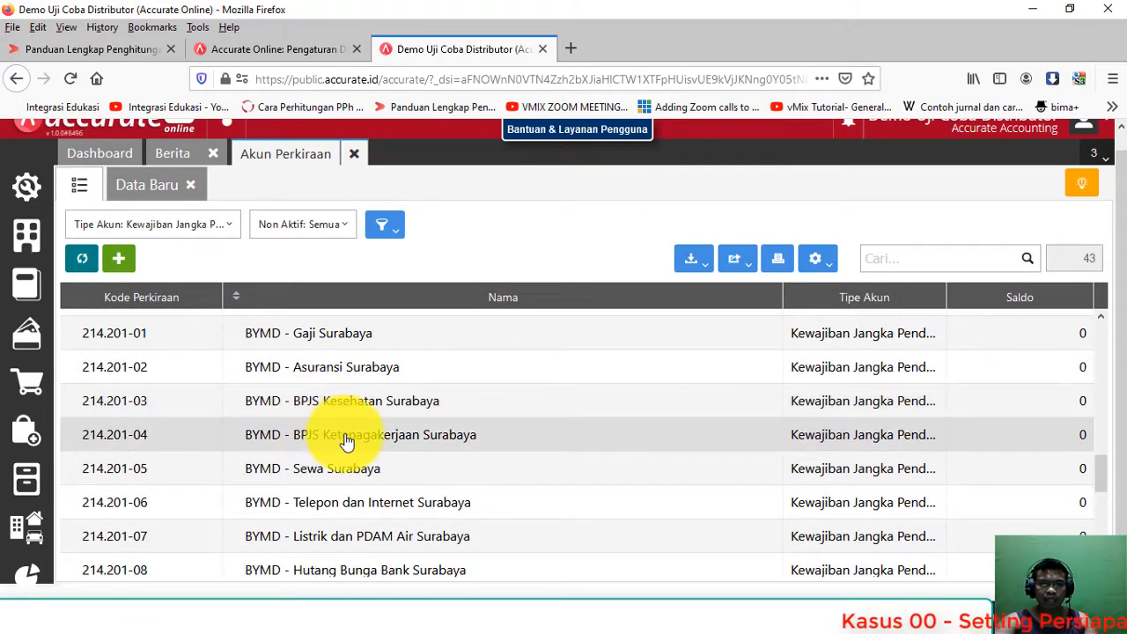
scroll(348, 440, up, 5)
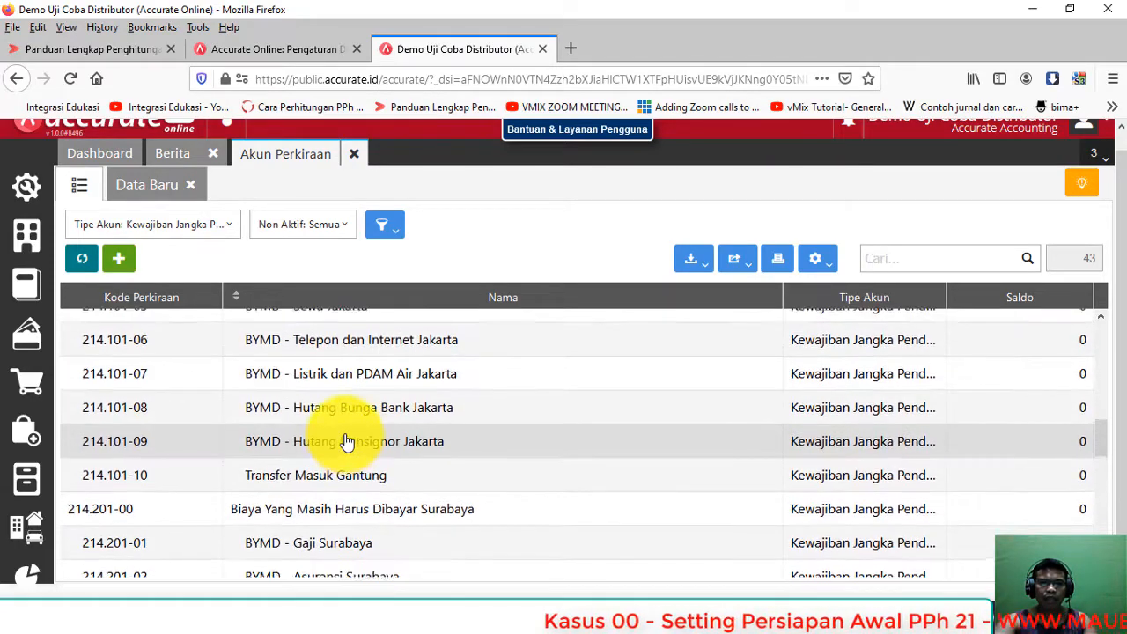
Step: Examine the BYMD accrued expense and Hutang Pajak tax payable accounts among the short-term liabilities, and close the account list
scroll(348, 441, up, 2)
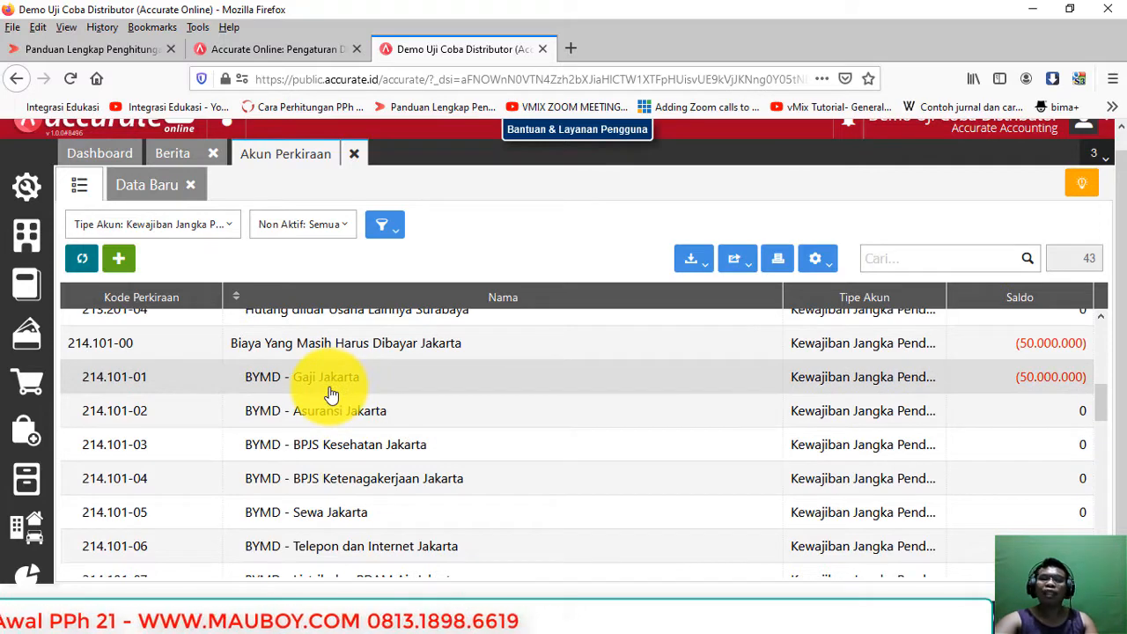
scroll(326, 402, up, 3)
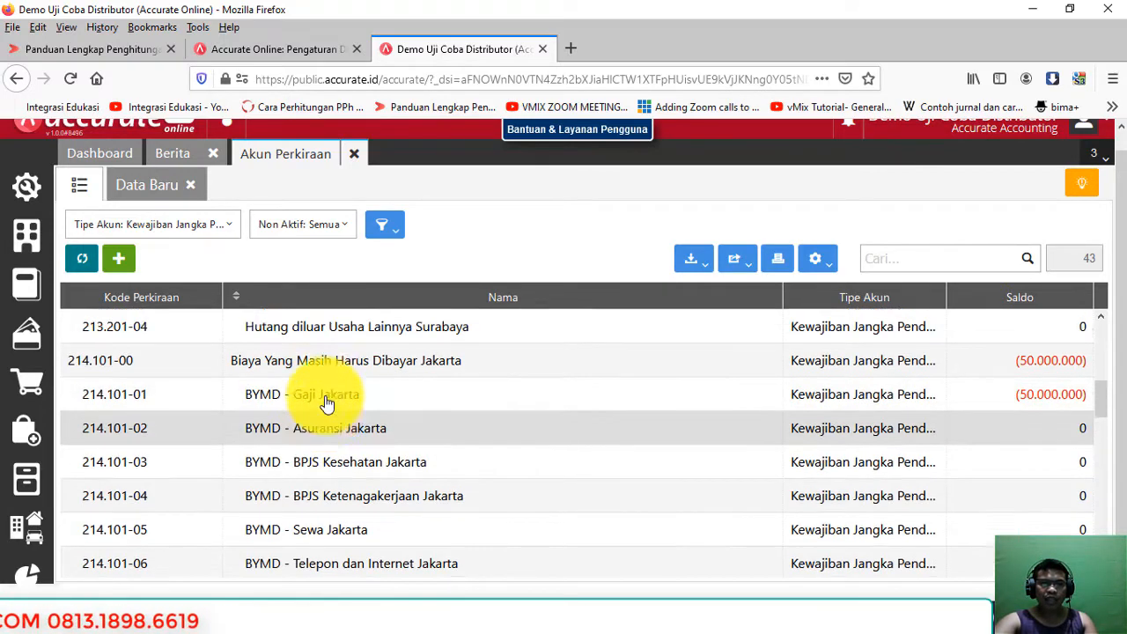
scroll(327, 402, up, 2)
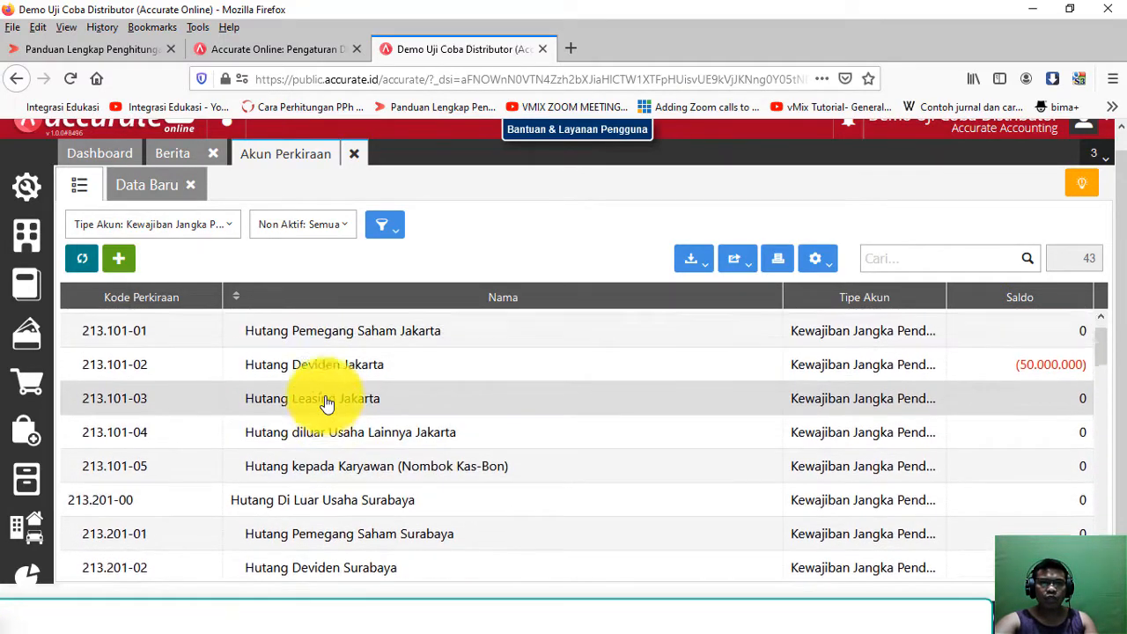
scroll(326, 402, down, 10)
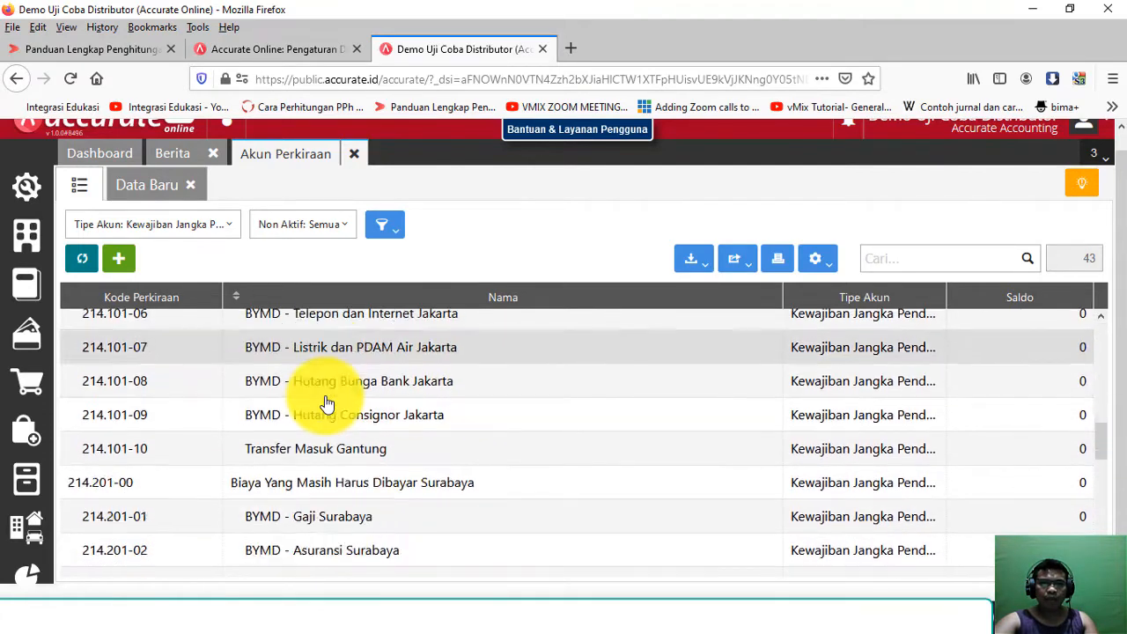
scroll(327, 403, down, 2)
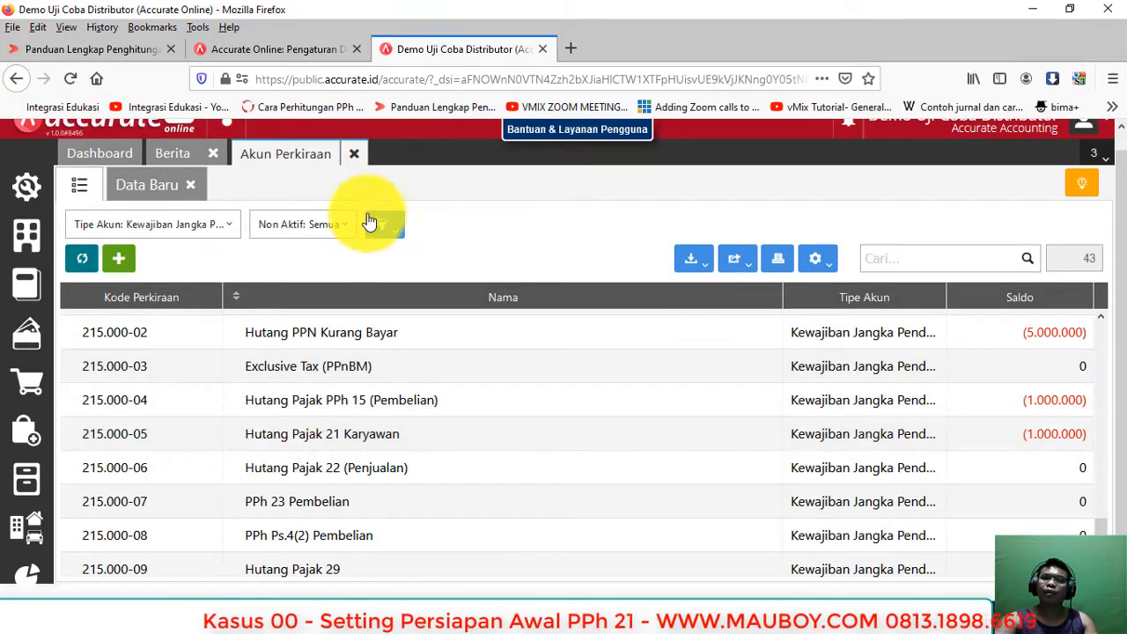
click(354, 157)
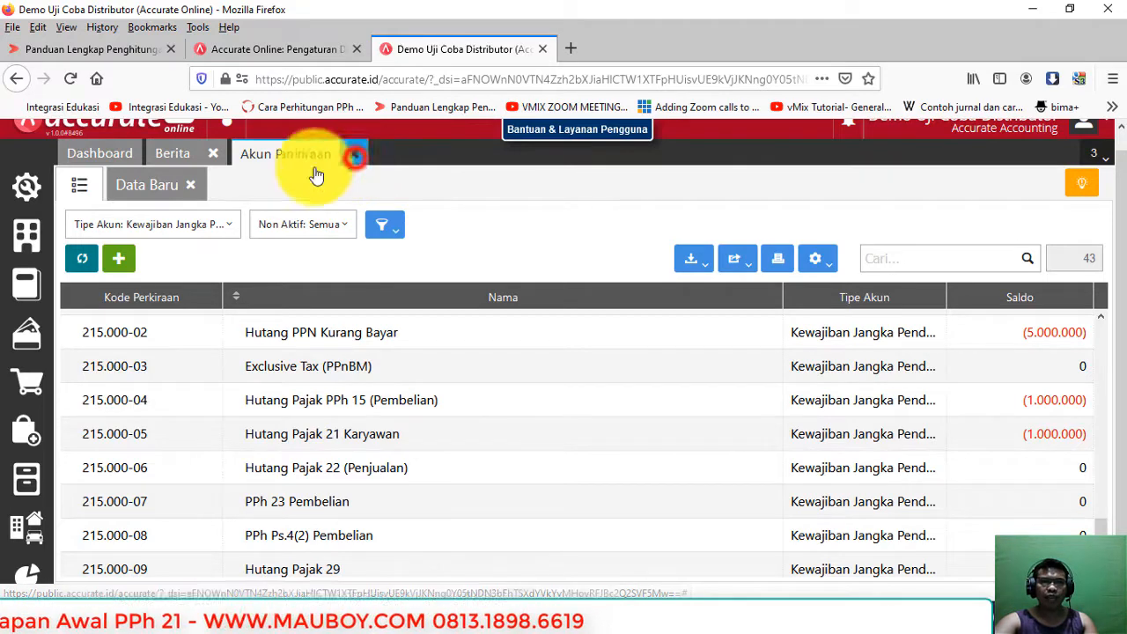
Step: Open the company's default ledger account settings (Akun Perkiraan, Perusahaan) in Preferensi
click(29, 203)
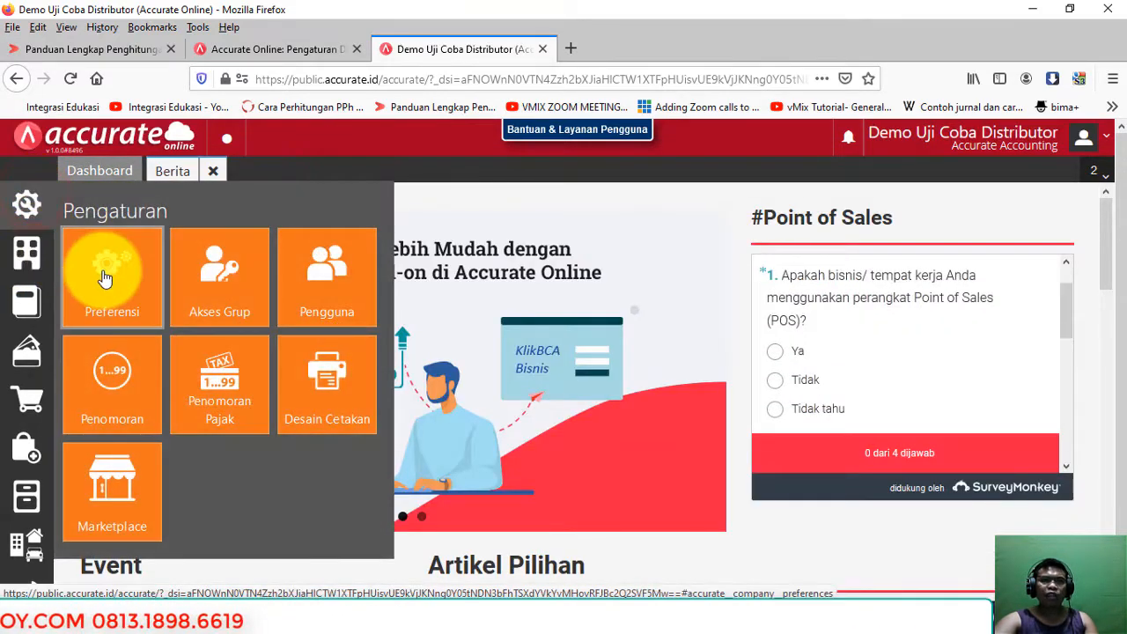
click(101, 270)
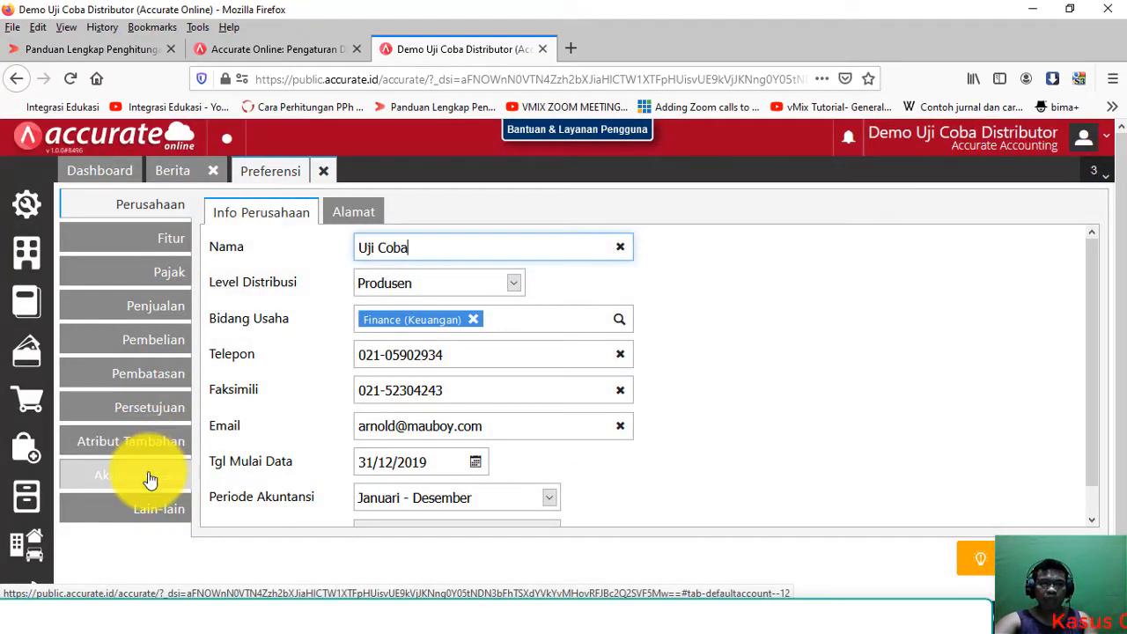
click(150, 475)
click(354, 214)
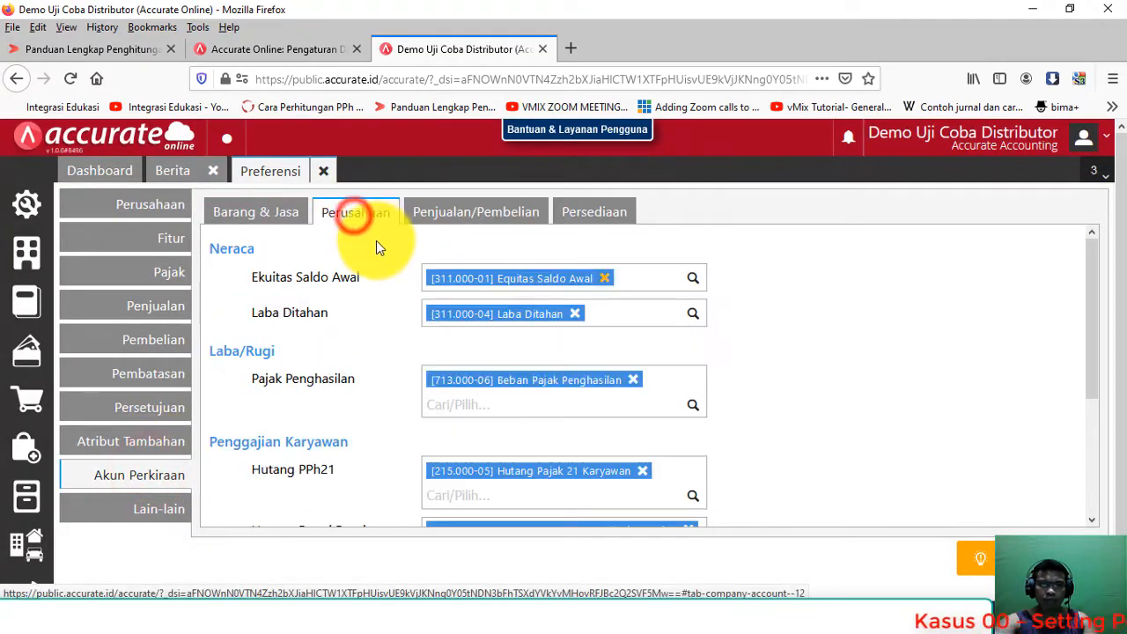
click(260, 214)
click(335, 214)
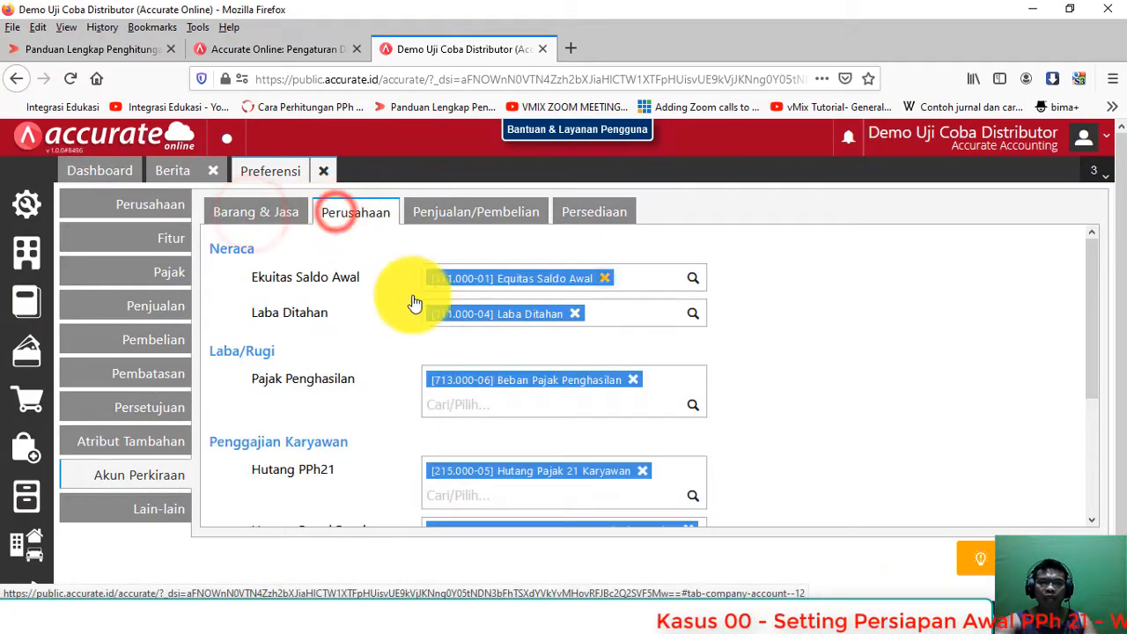
Step: Examine the Penggajian Karyawan default accounts for Hutang PPh21, Hutang Premi Pensiun and Hutang Premi Kesehatan, and close the preferences
scroll(456, 372, down, 3)
scroll(486, 423, up, 2)
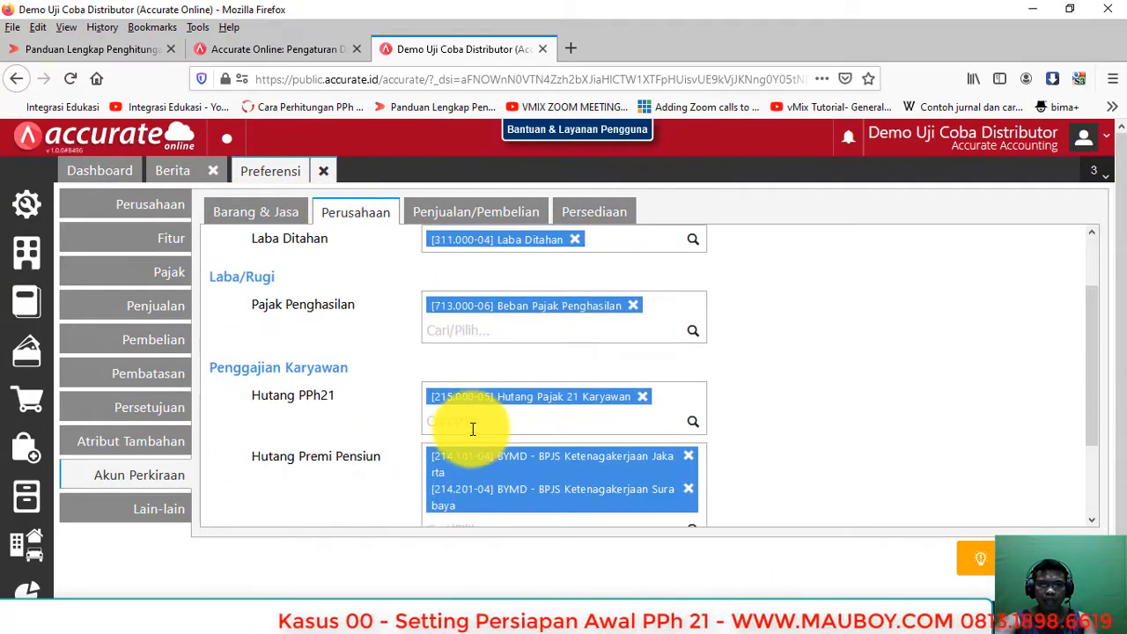
click(471, 422)
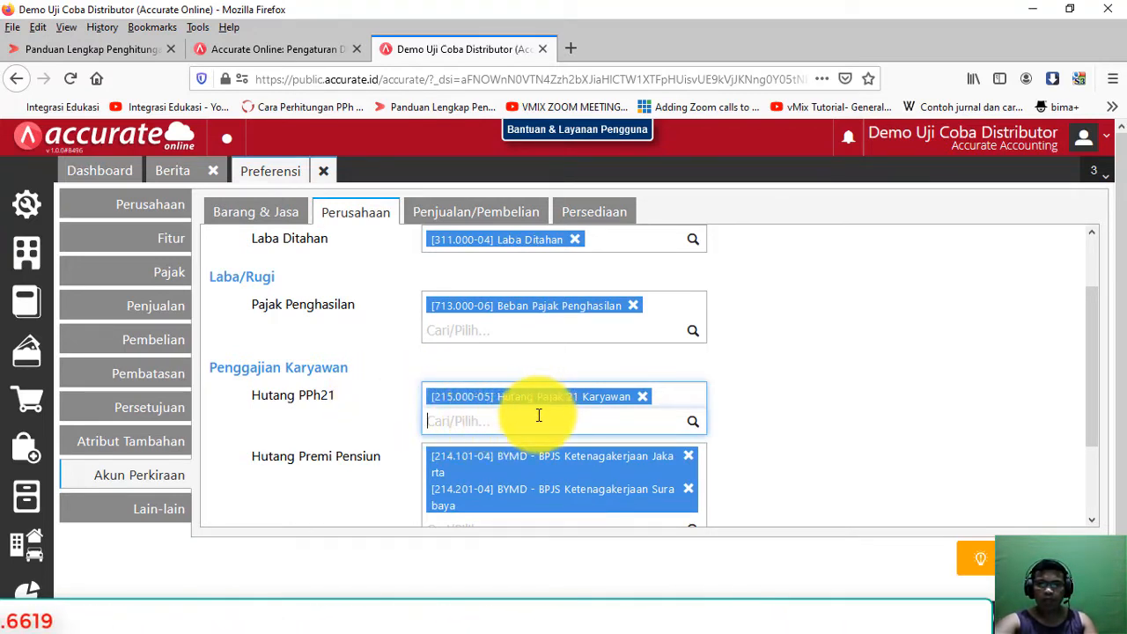
scroll(538, 415, down, 2)
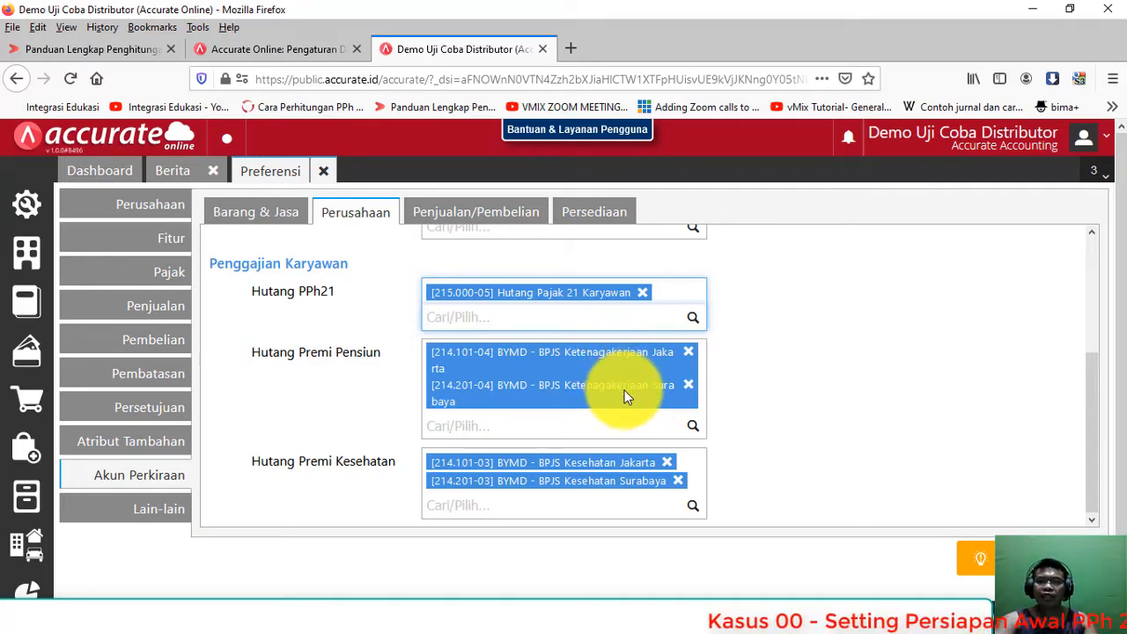
scroll(346, 457, down, 1)
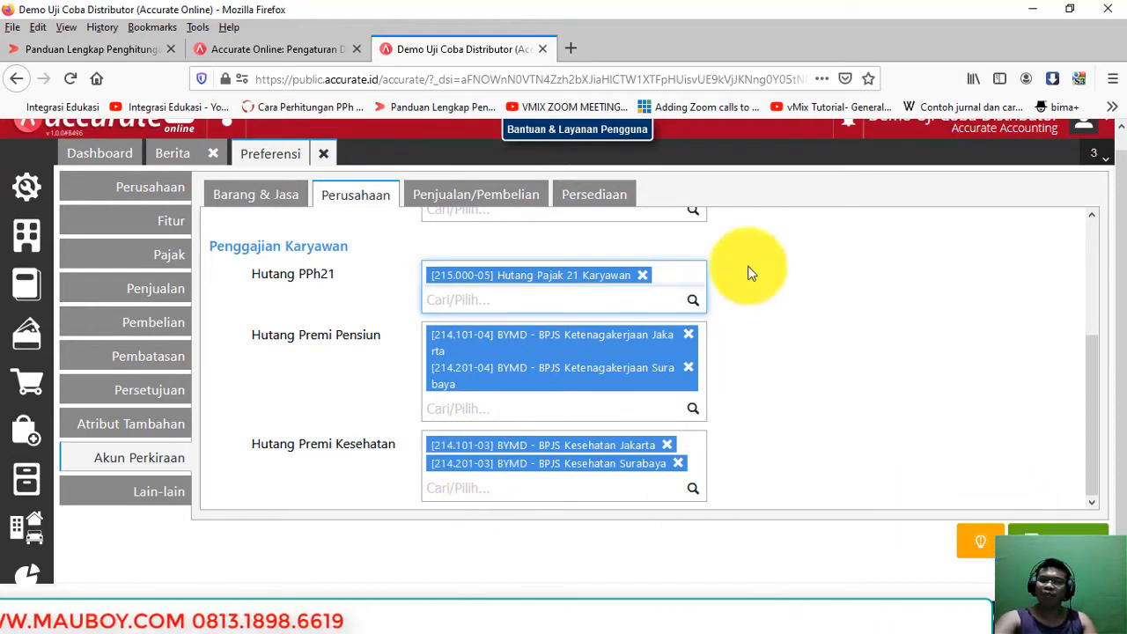
click(323, 155)
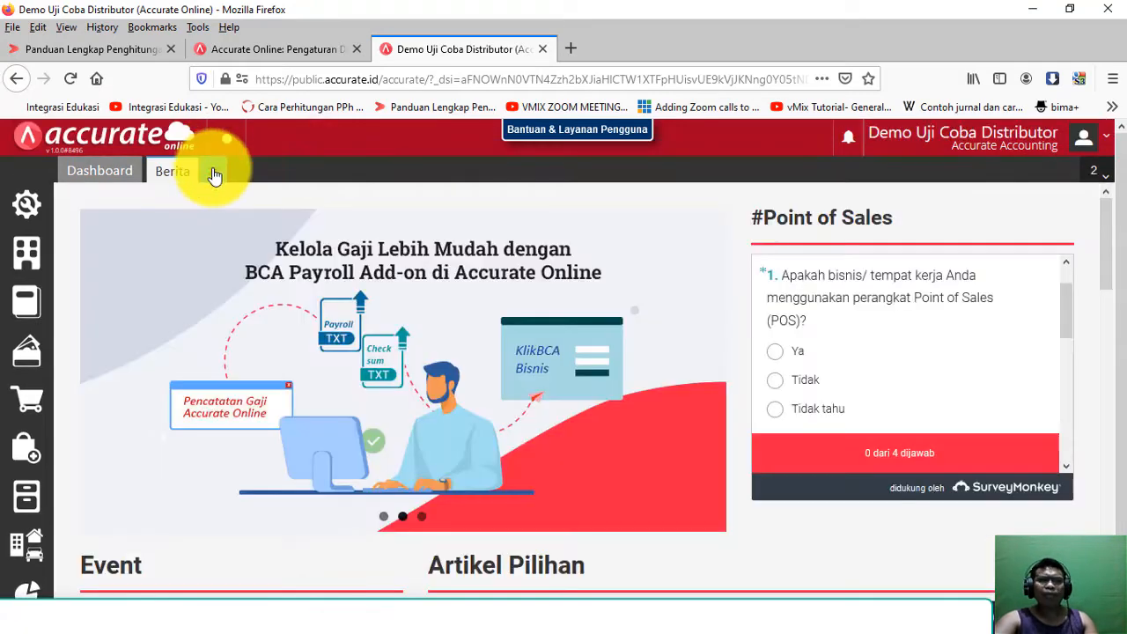
Step: Close the Berita page and open the list of existing Gaji/Tunjangan salary and allowance components
click(212, 153)
click(27, 266)
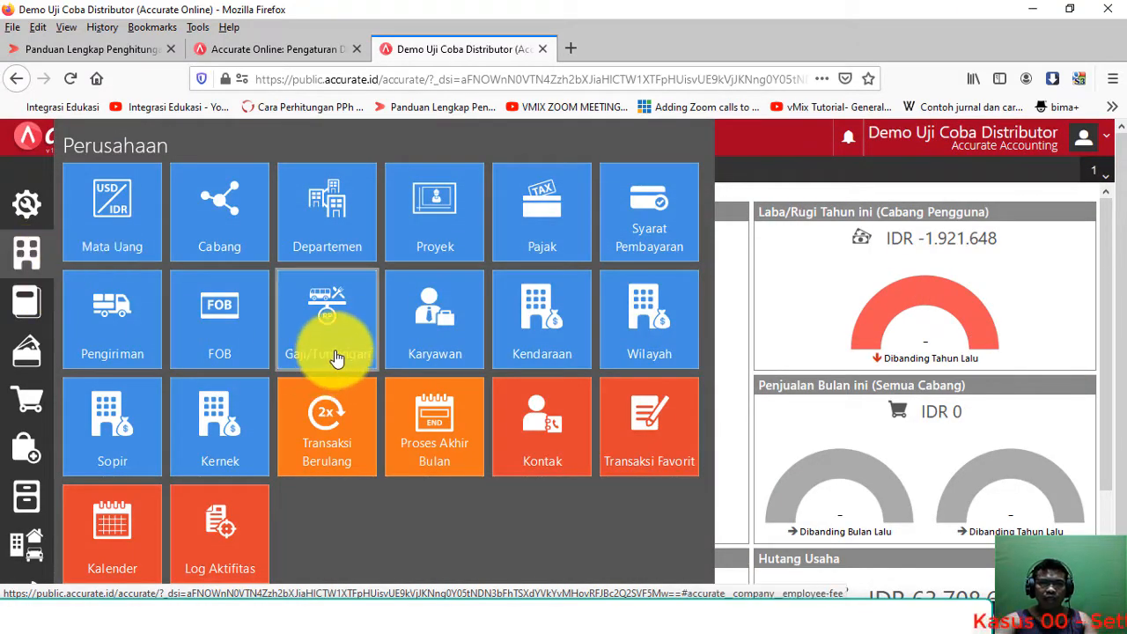
click(333, 350)
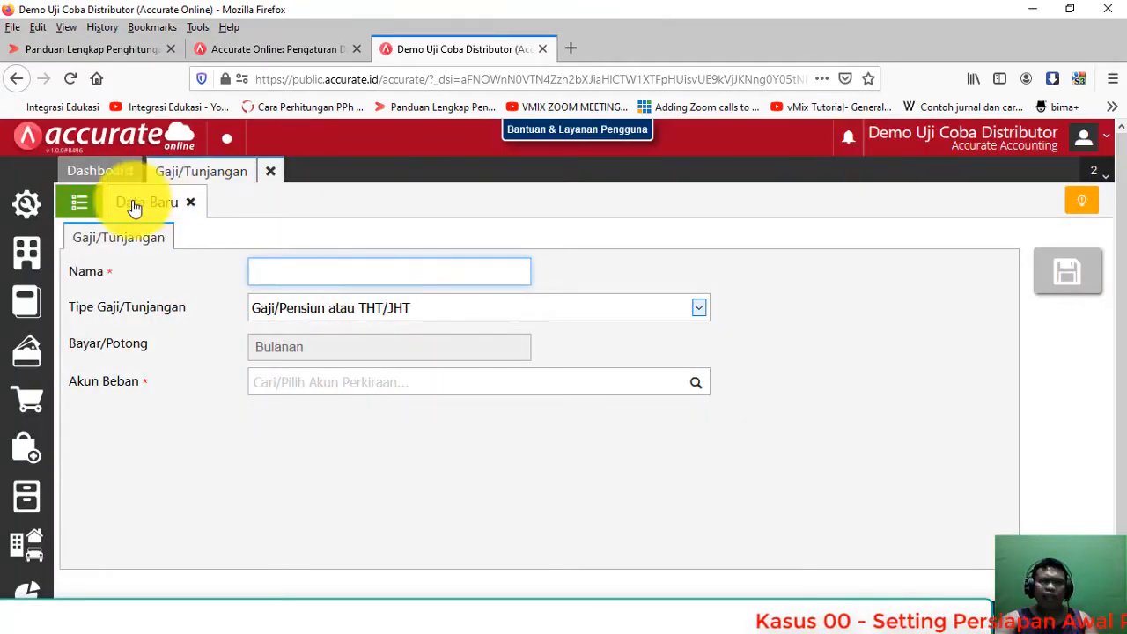
click(79, 203)
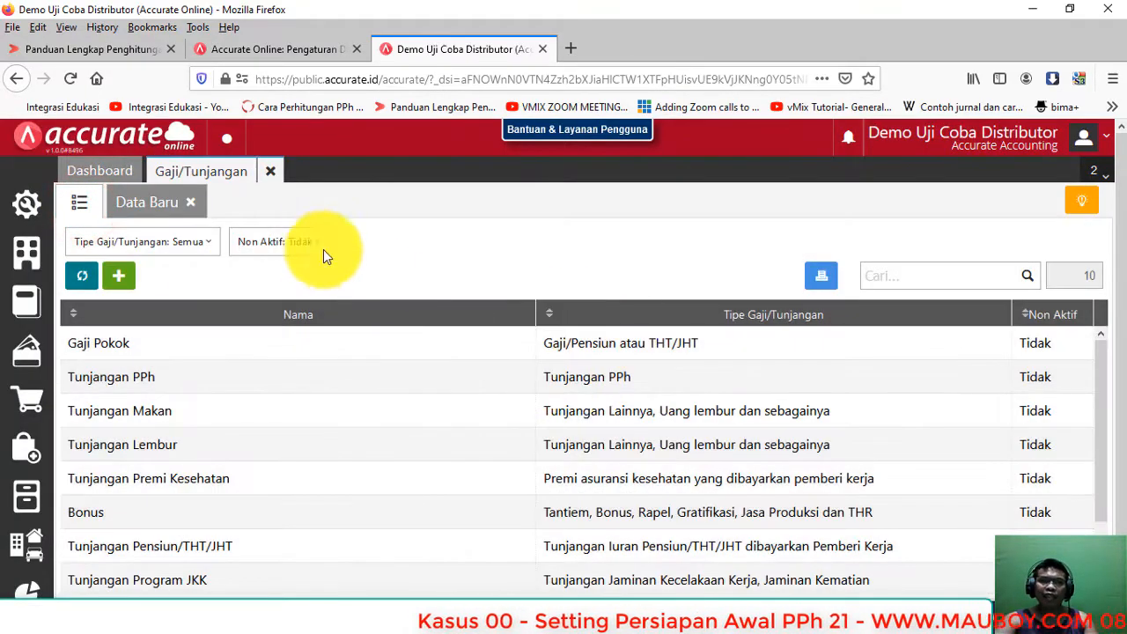
Step: Review the Non Aktif filter and the salary and allowance components with their types, and narrow the Nama column
click(273, 242)
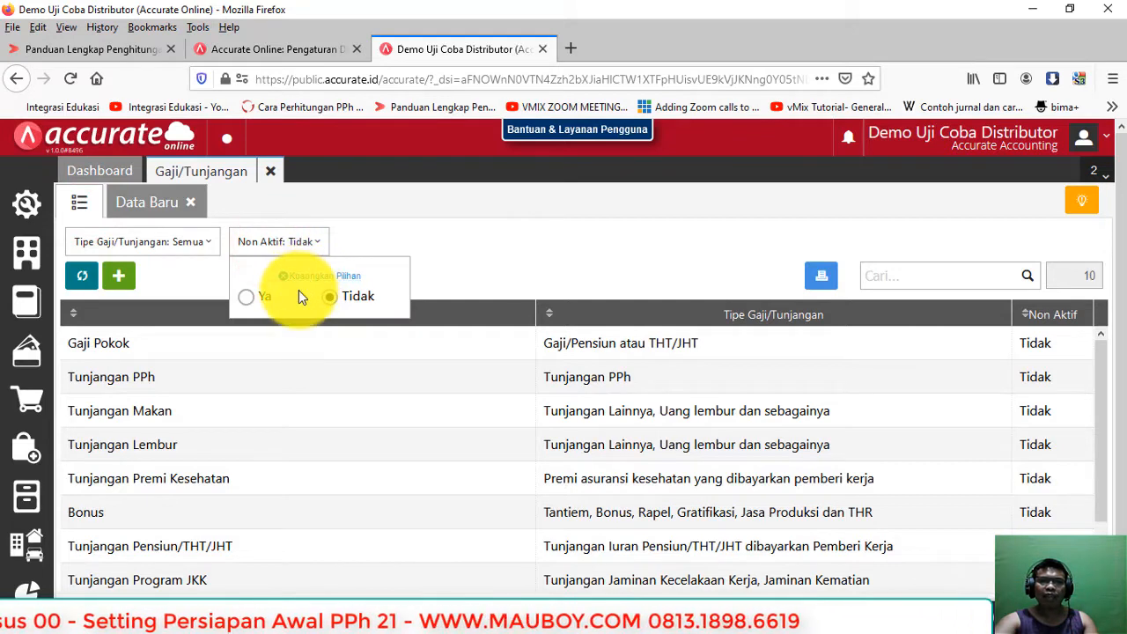
click(483, 246)
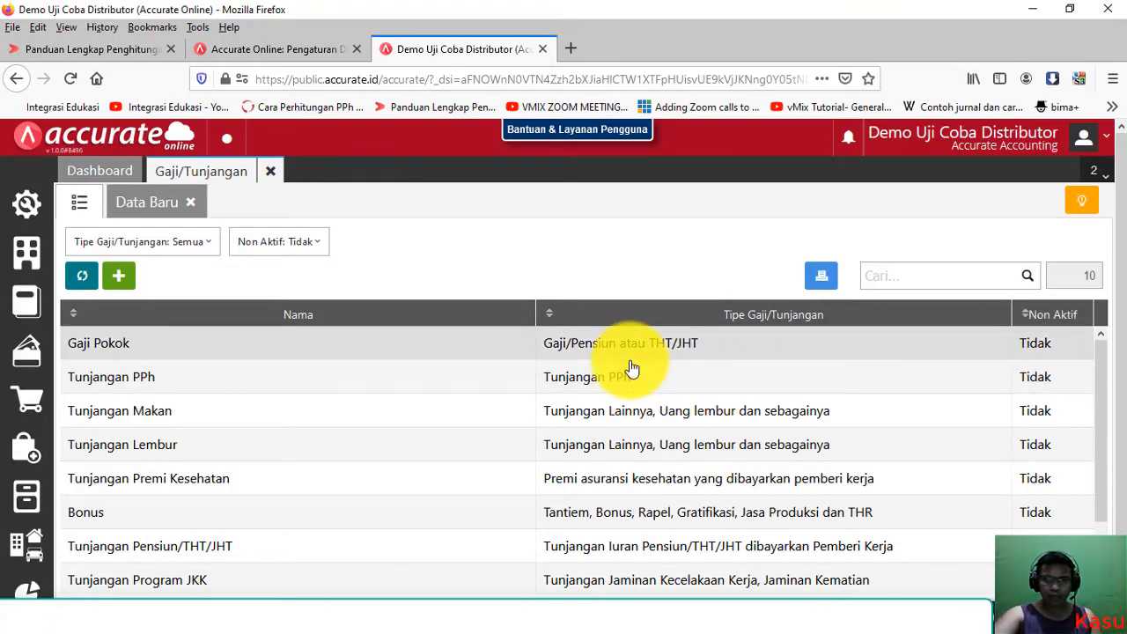
scroll(631, 368, down, 2)
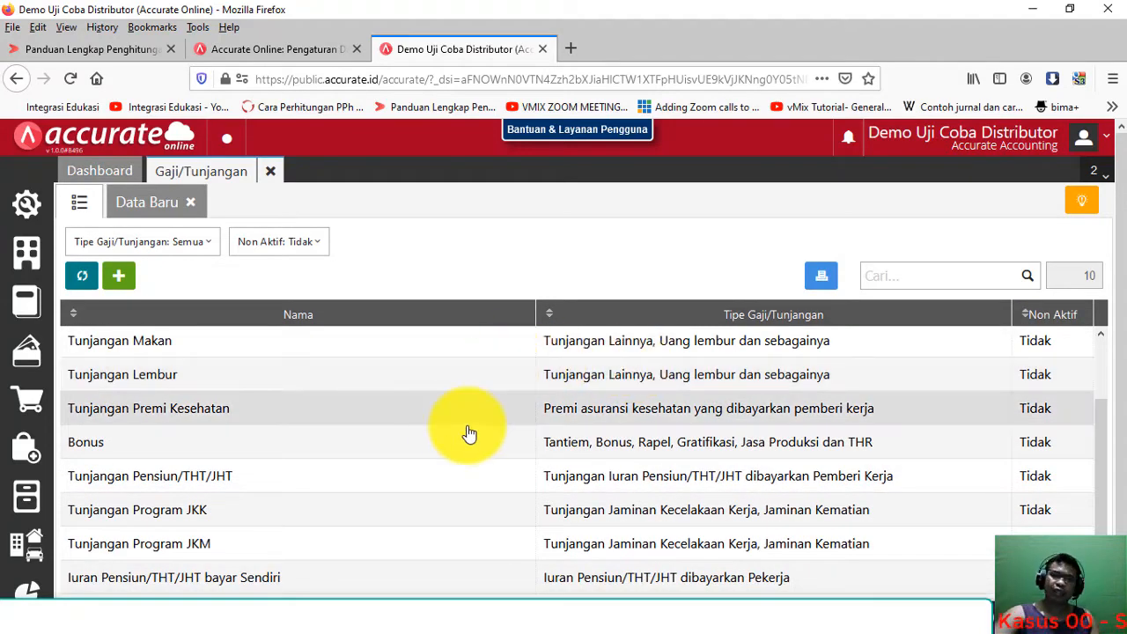
scroll(453, 426, up, 2)
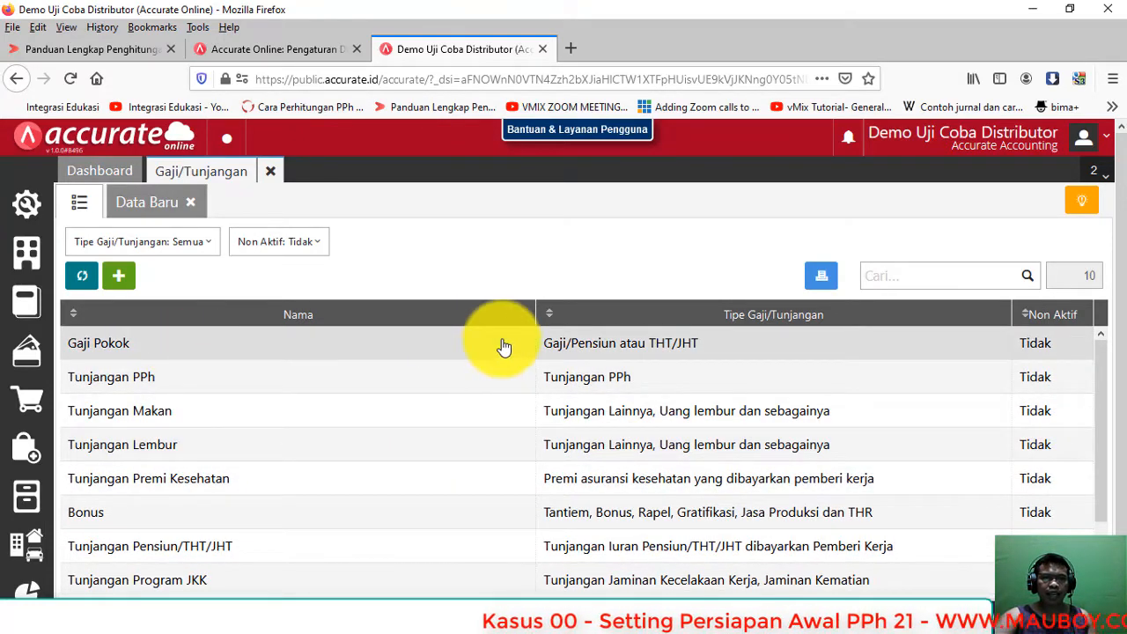
drag(535, 317, 344, 319)
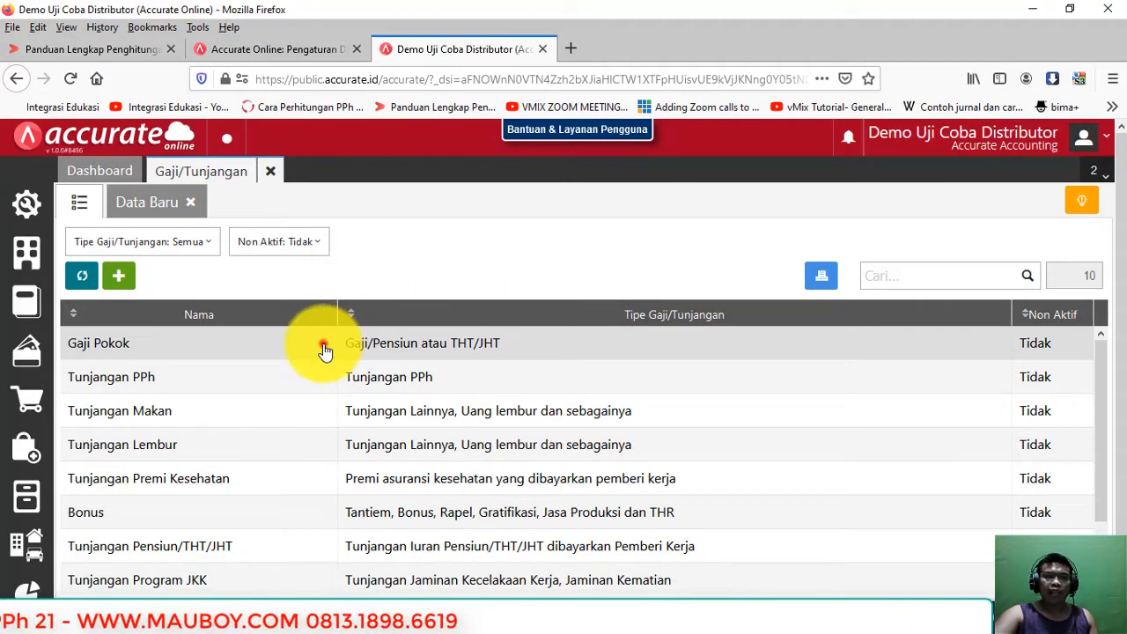
Step: Examine the Gaji Pokok component's type, expense account and Non Aktif option, and return to the component list without saving
click(325, 350)
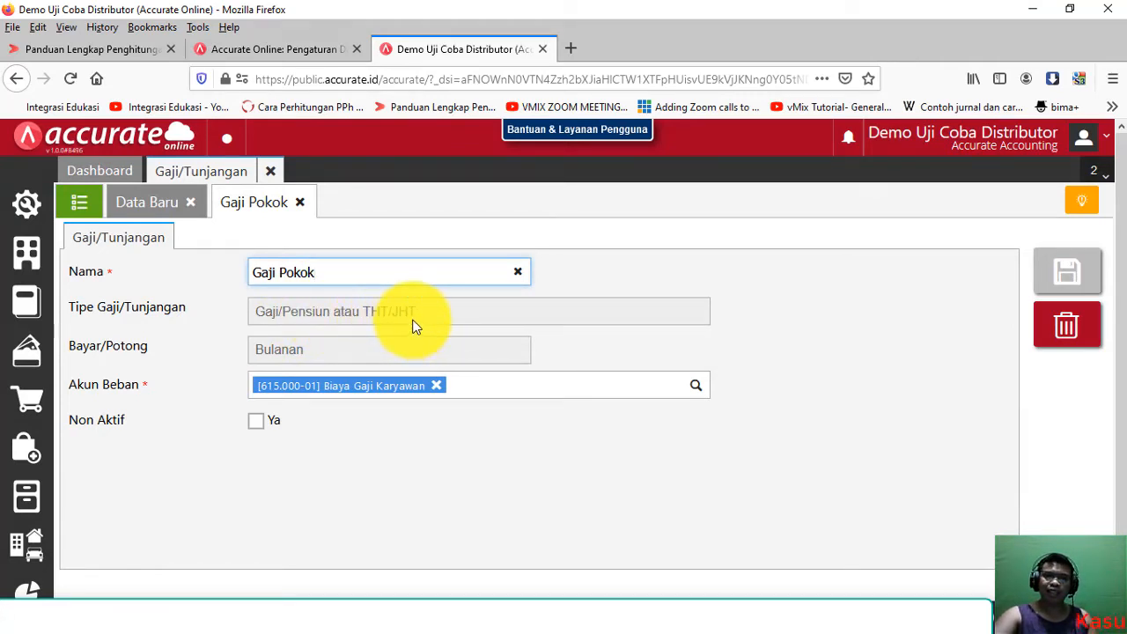
click(257, 422)
click(257, 423)
click(257, 422)
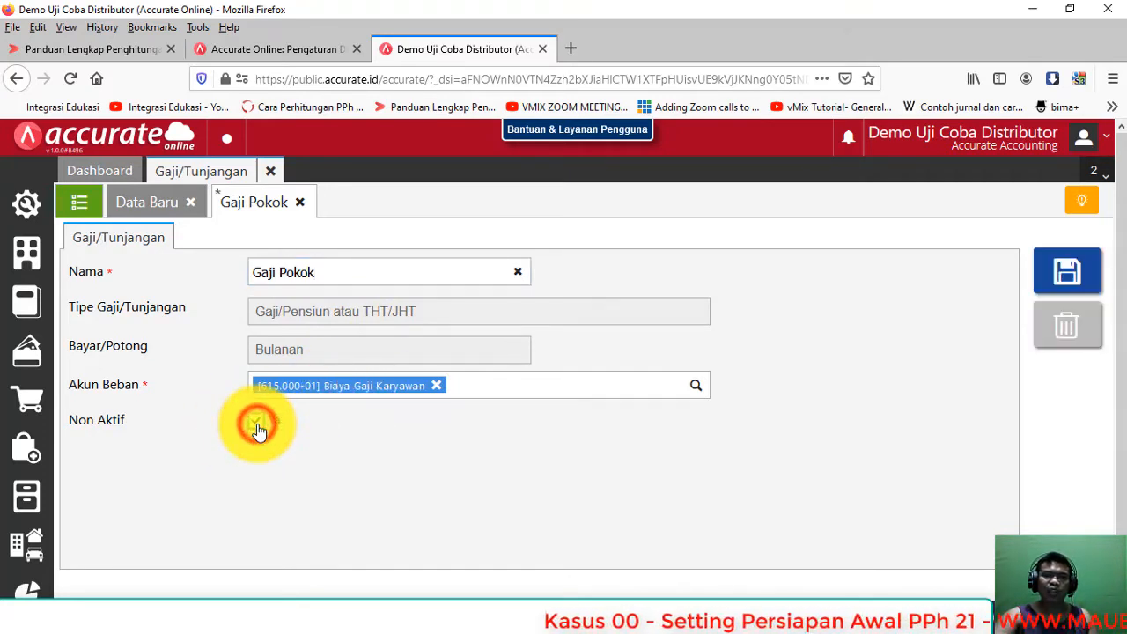
click(257, 424)
click(299, 202)
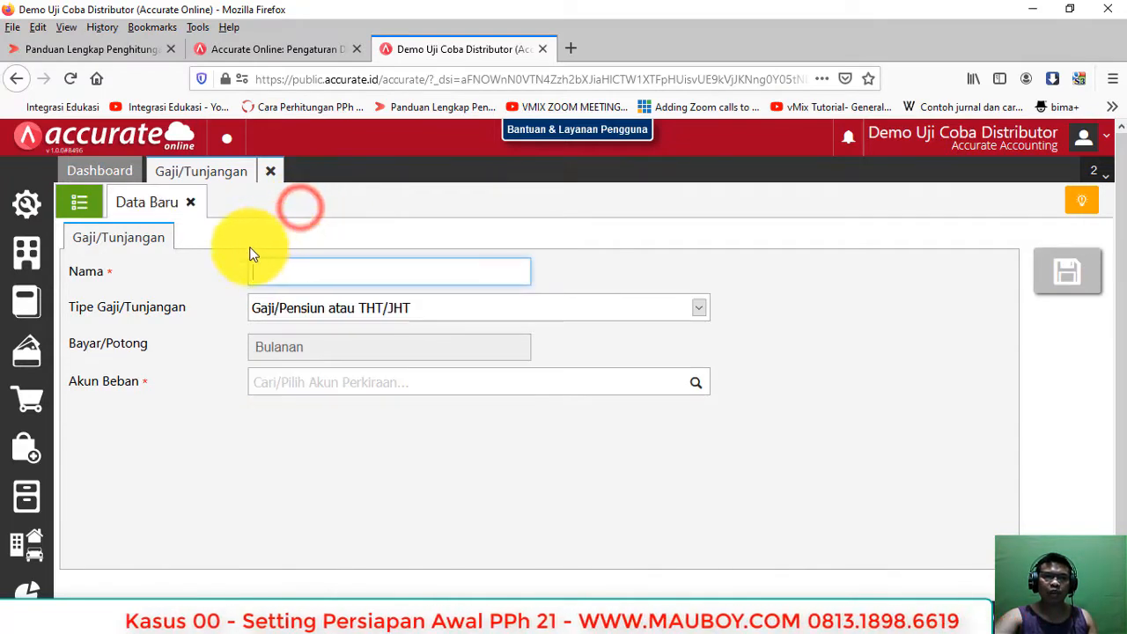
click(80, 201)
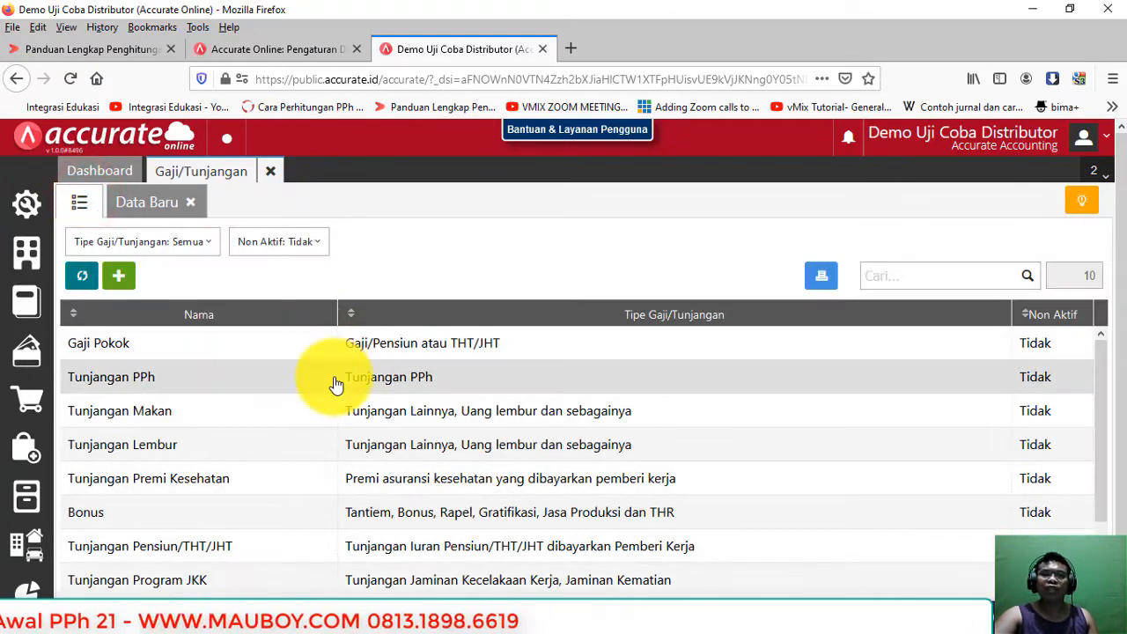
Step: Examine the Tunjangan PPh component's name and expense account, and close it together with the blank new-data form
click(335, 384)
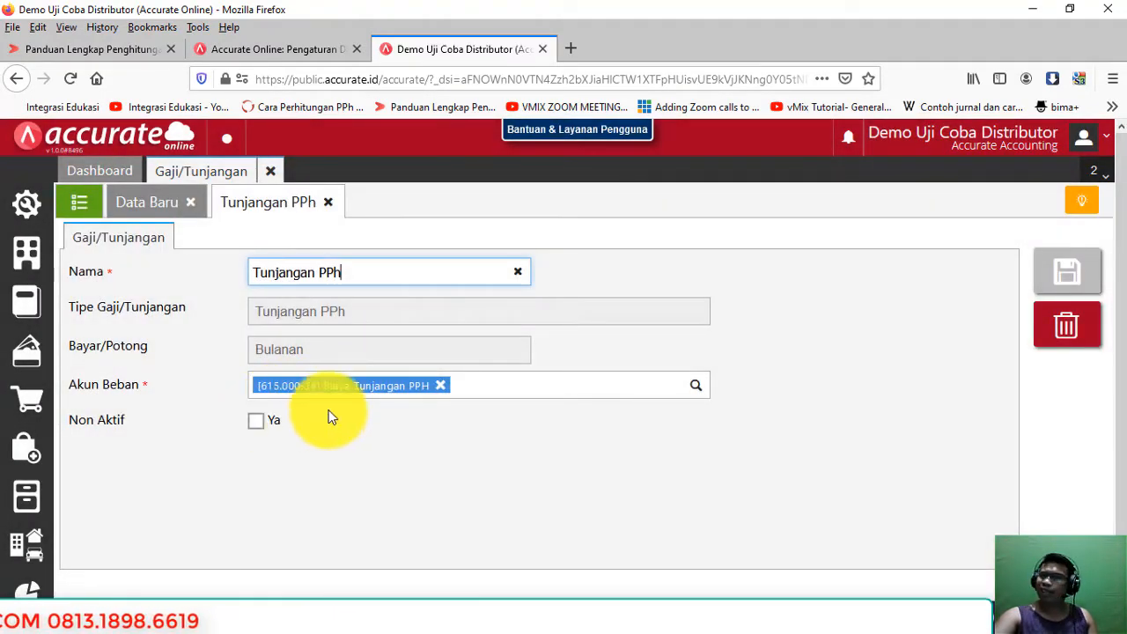
drag(360, 273, 196, 267)
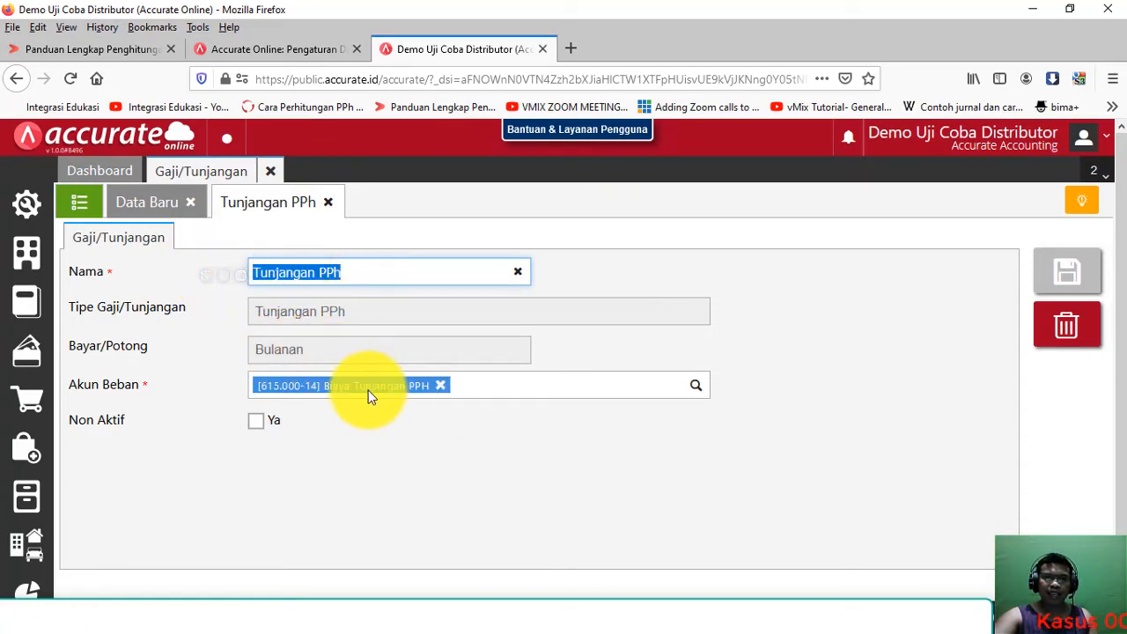
click(328, 202)
click(190, 203)
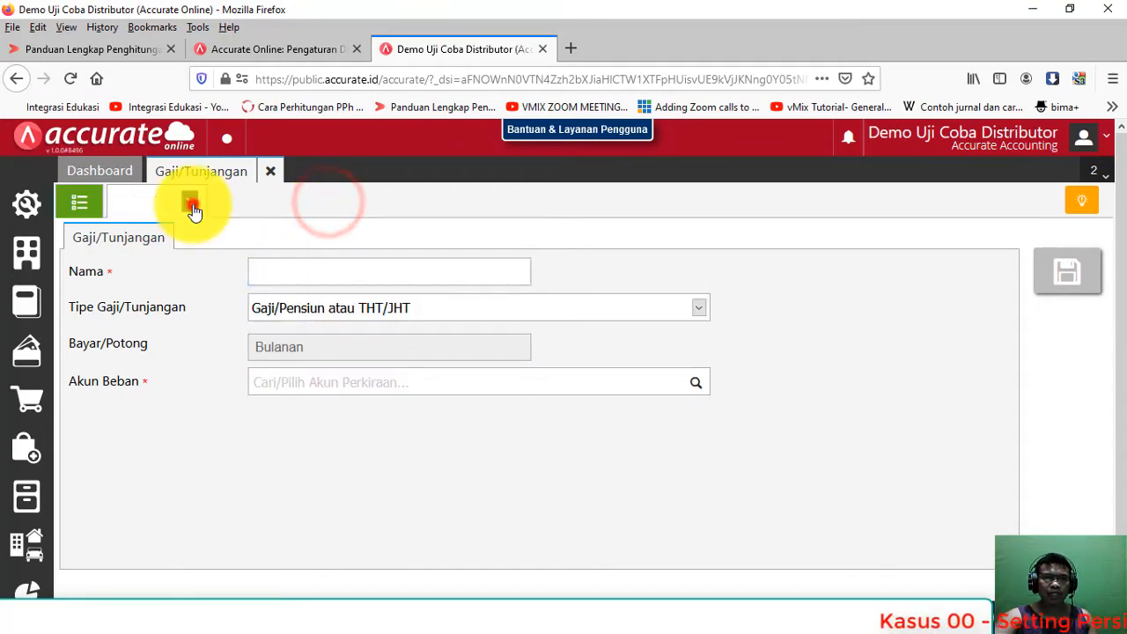
Step: Examine the Tunjangan Makan component's name, type and expense account, and close the record
click(377, 414)
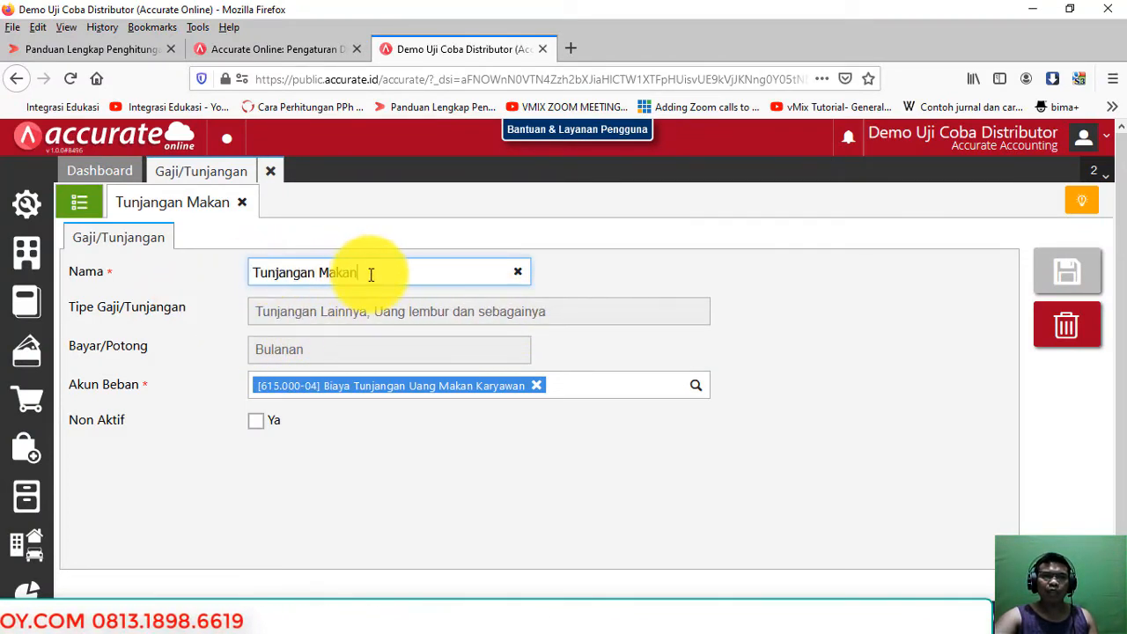
drag(370, 274, 143, 270)
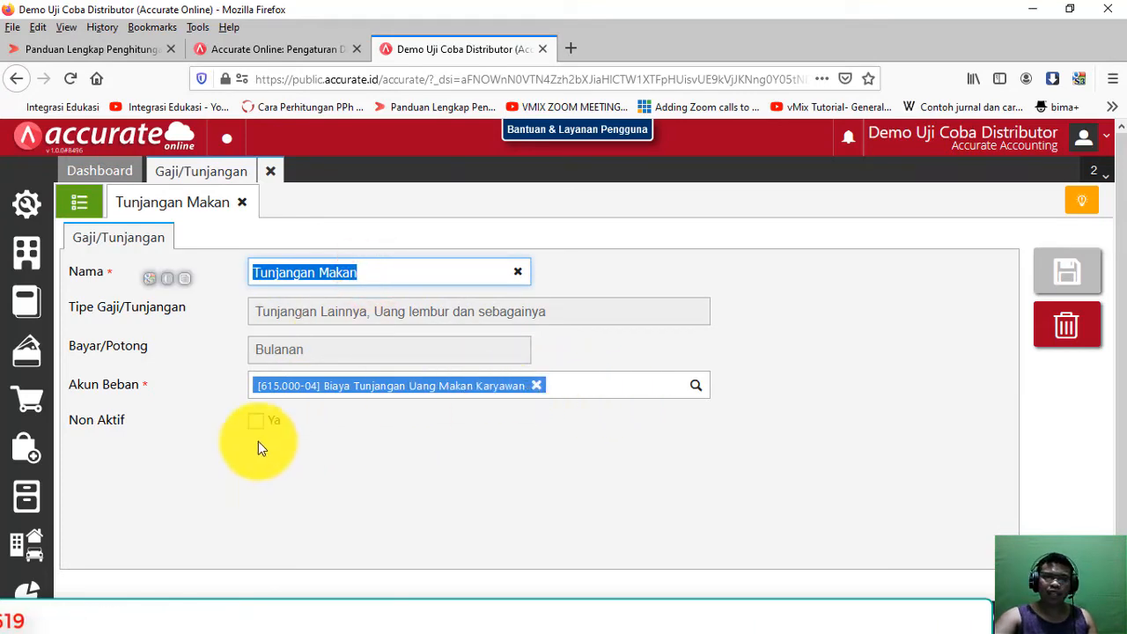
click(233, 204)
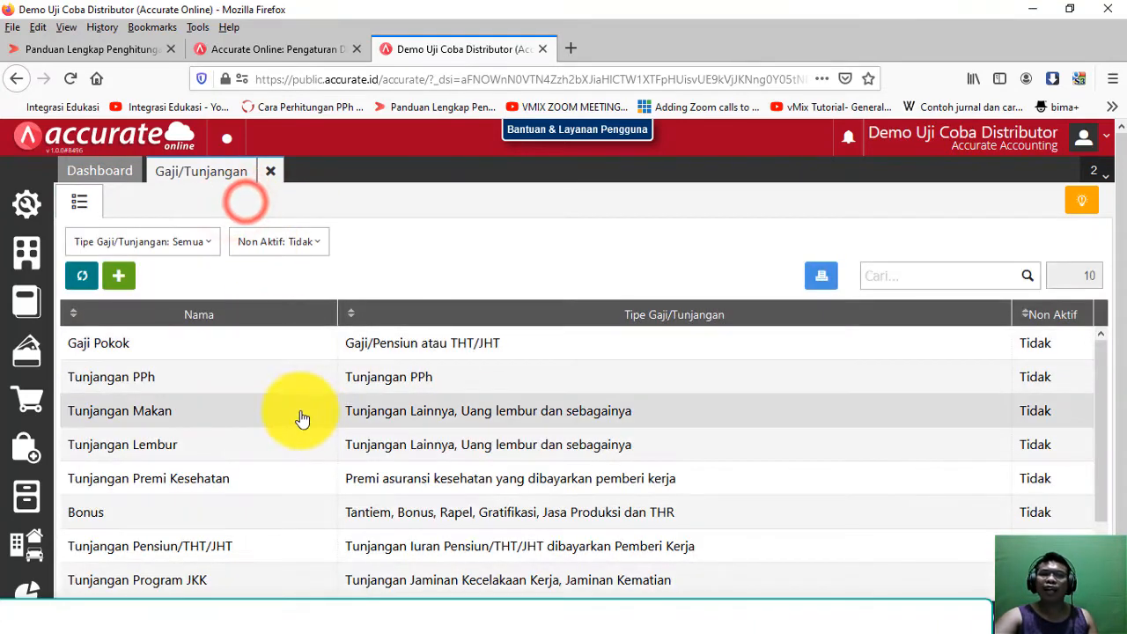
Step: Examine the Tunjangan Lembur component's type and expense account, and close the record
scroll(316, 428, down, 2)
click(403, 378)
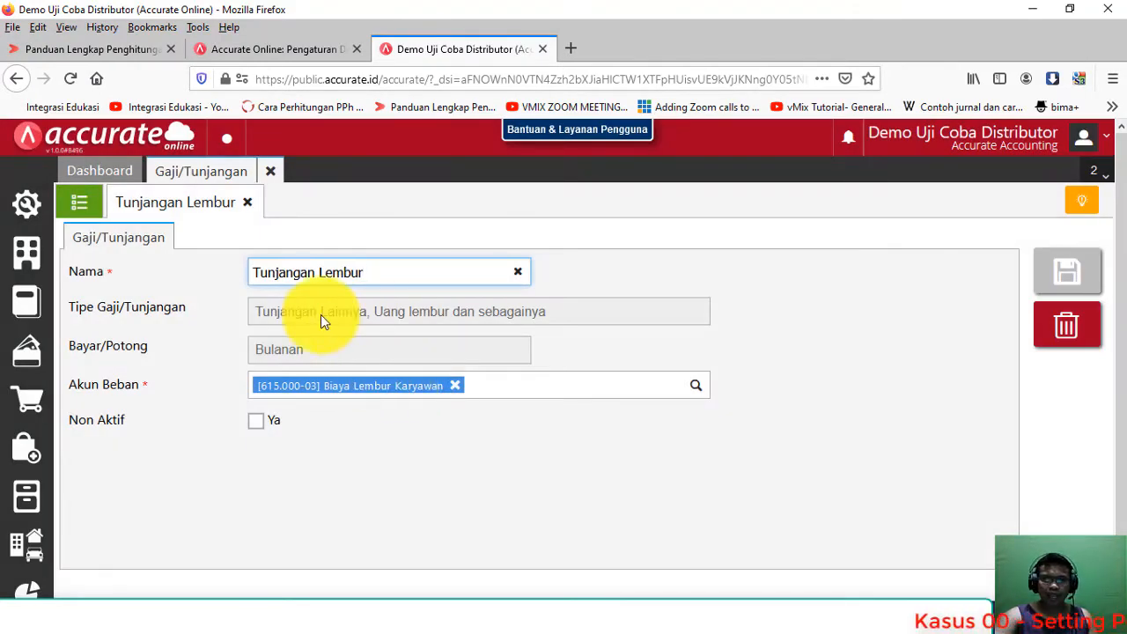
click(250, 206)
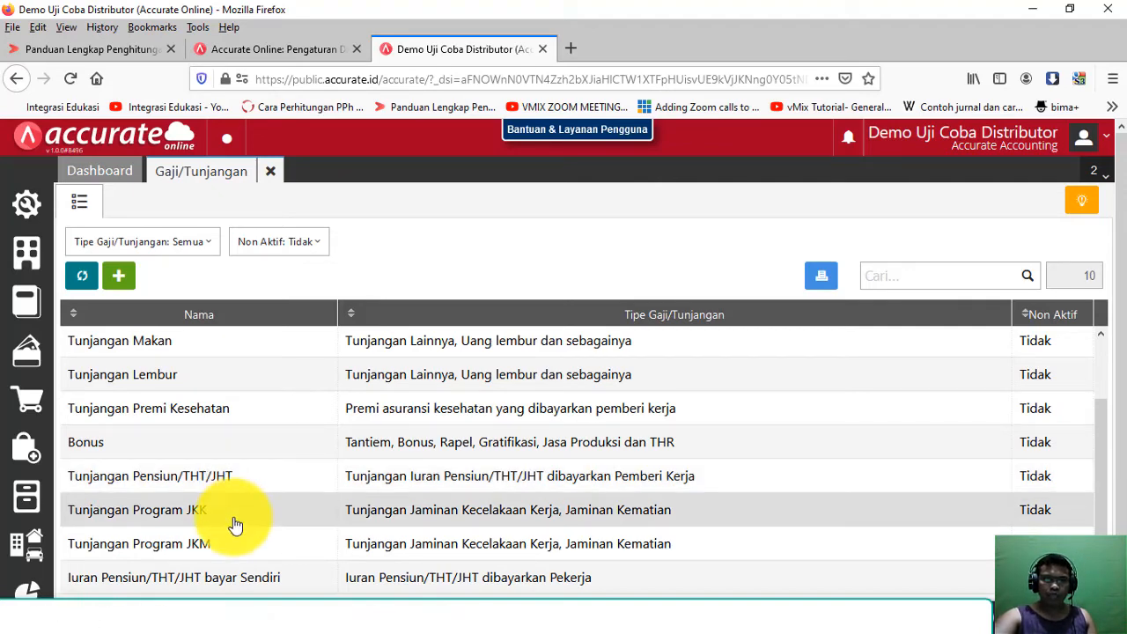
Step: Examine the Tunjangan Program JKK component's percentage of salary and expense account, and close the record without changes
click(235, 524)
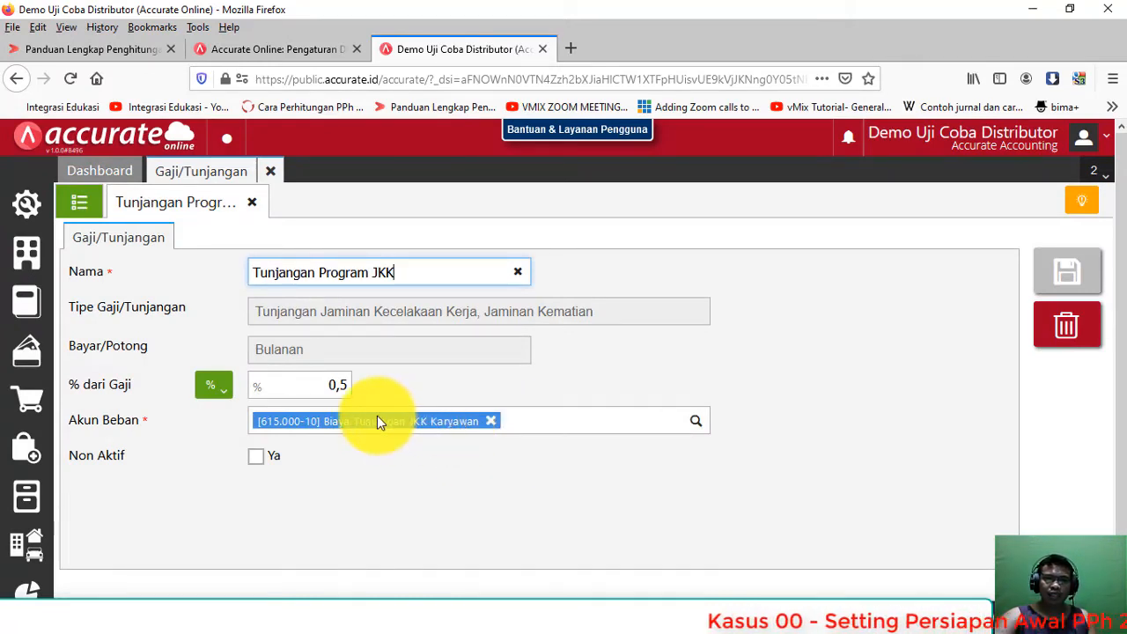
click(308, 387)
drag(344, 385, 287, 376)
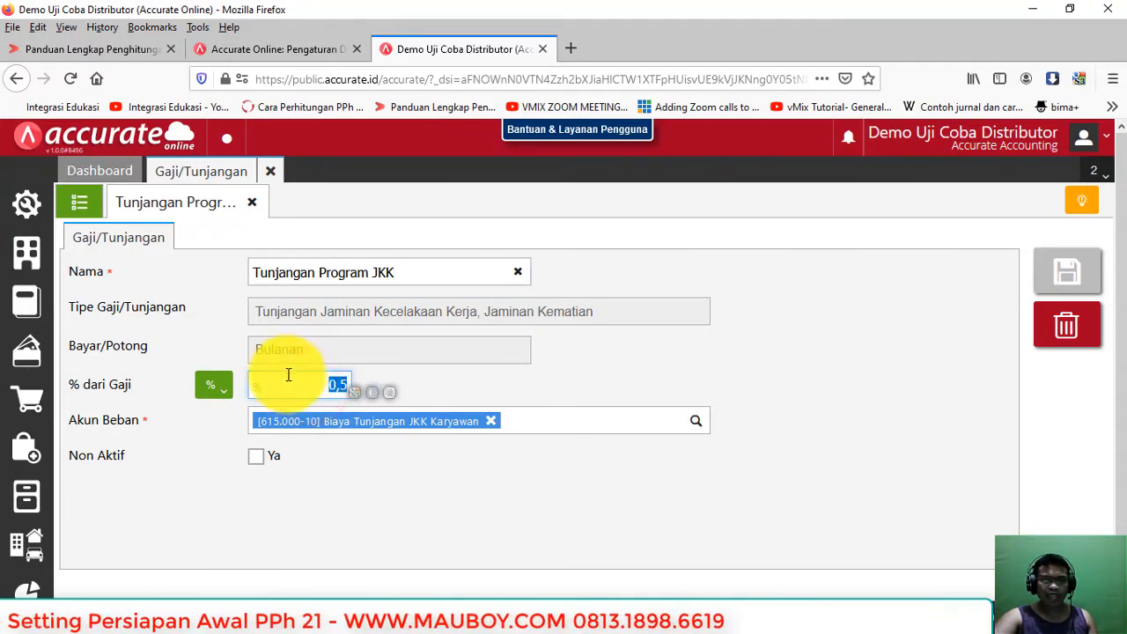
click(286, 378)
click(252, 202)
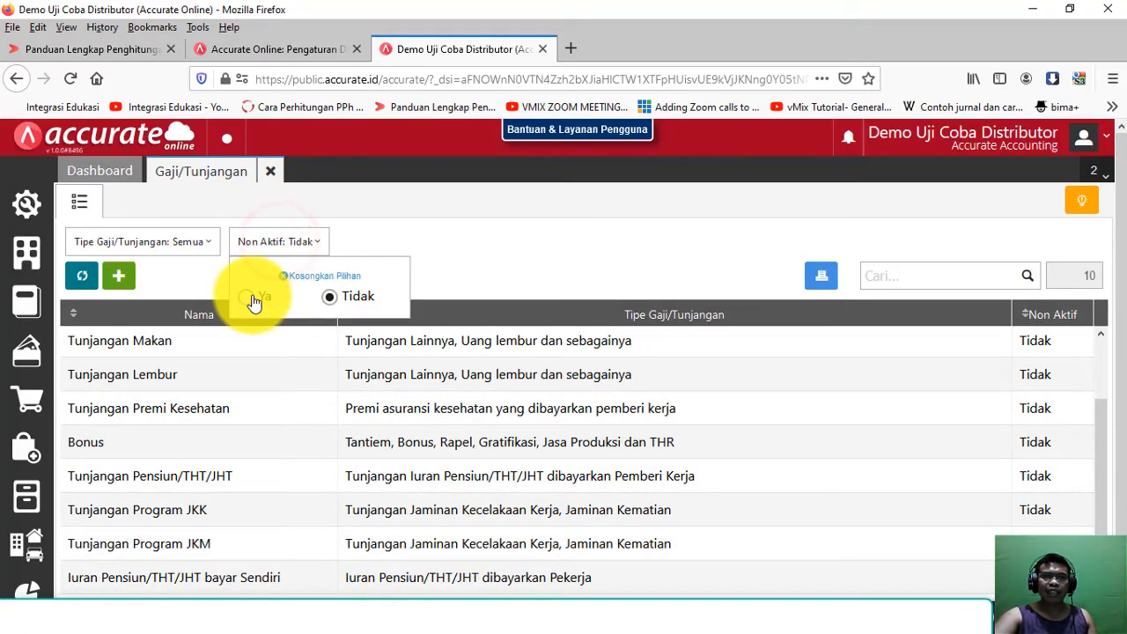
Step: Filter the salary/allowance components to Non Aktif: Ya, review the inactive components, and close the Gaji/Tunjangan list
click(254, 299)
click(534, 227)
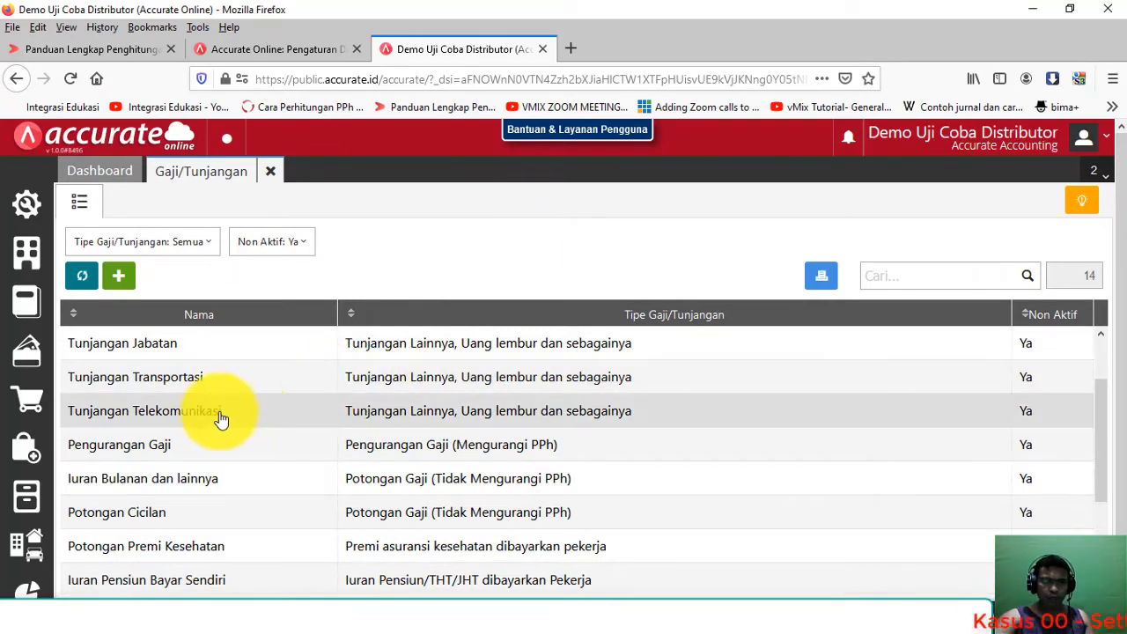
scroll(298, 490, down, 1)
scroll(298, 490, down, 3)
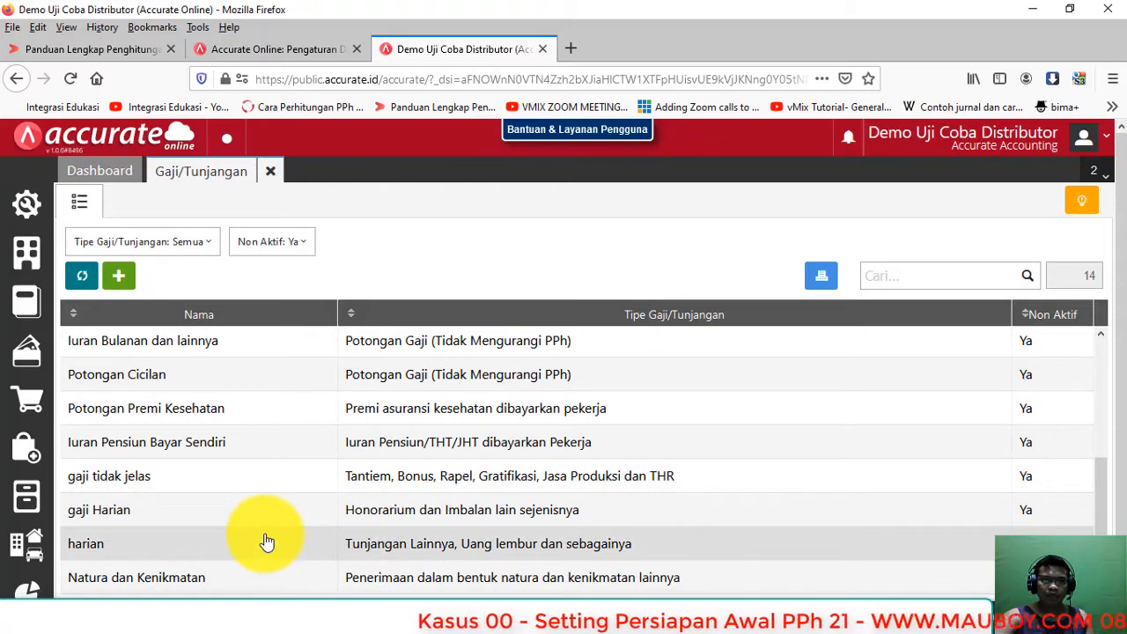
scroll(265, 539, up, 4)
scroll(264, 536, down, 4)
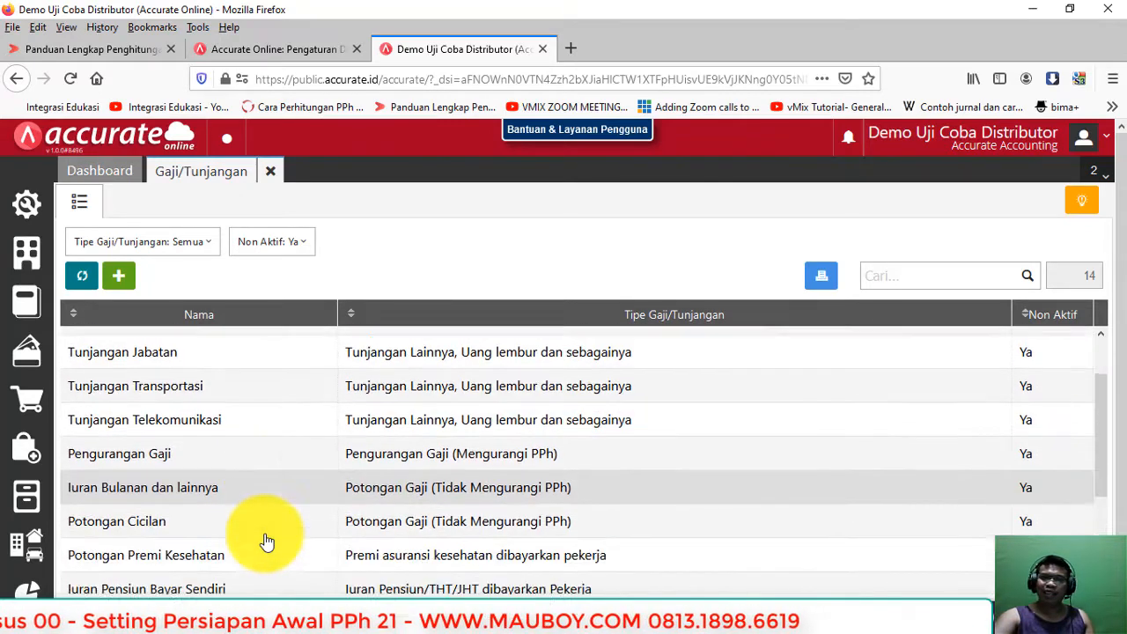
click(271, 171)
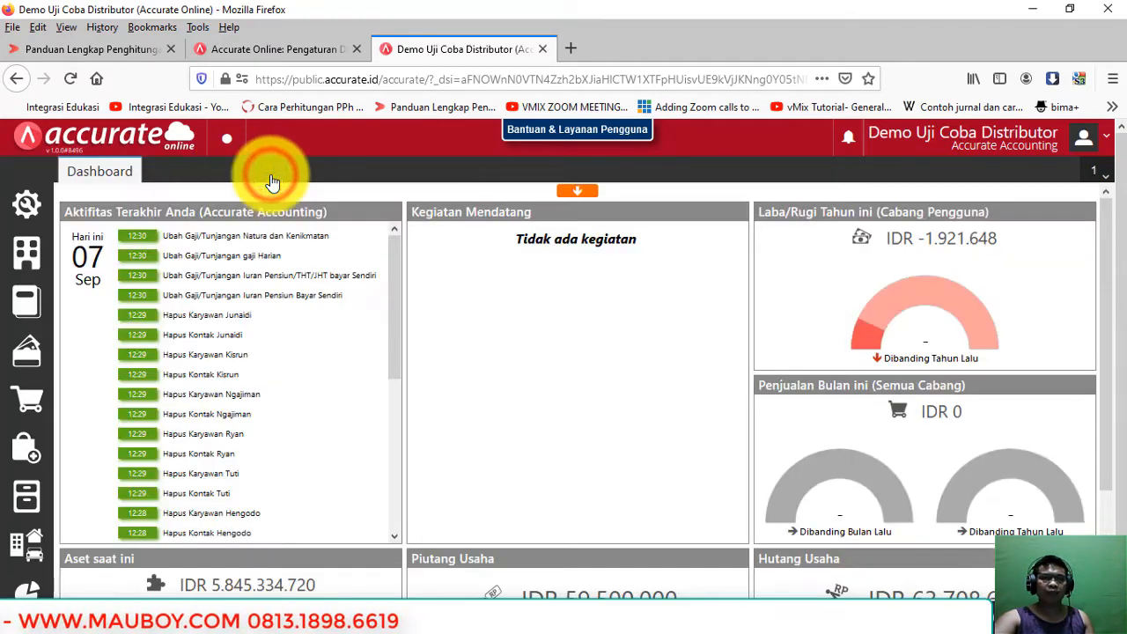
Step: Switch to the Excel PPh 21 calculation workbook, examine the gross and annual net income rows of case 1, and return to Accurate Online
click(550, 537)
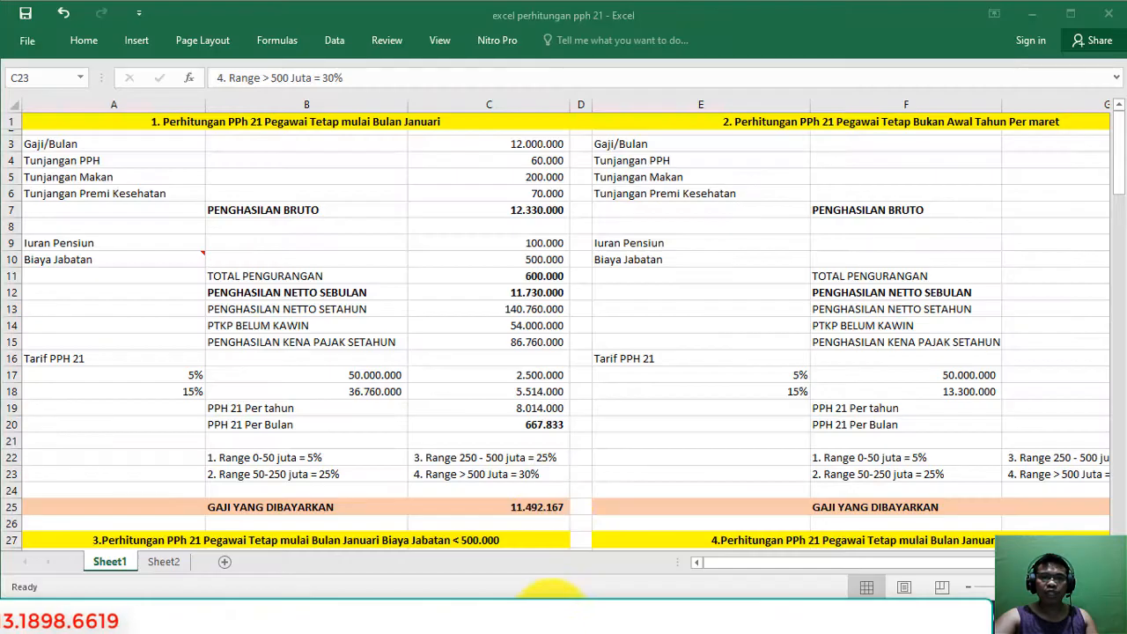
click(365, 210)
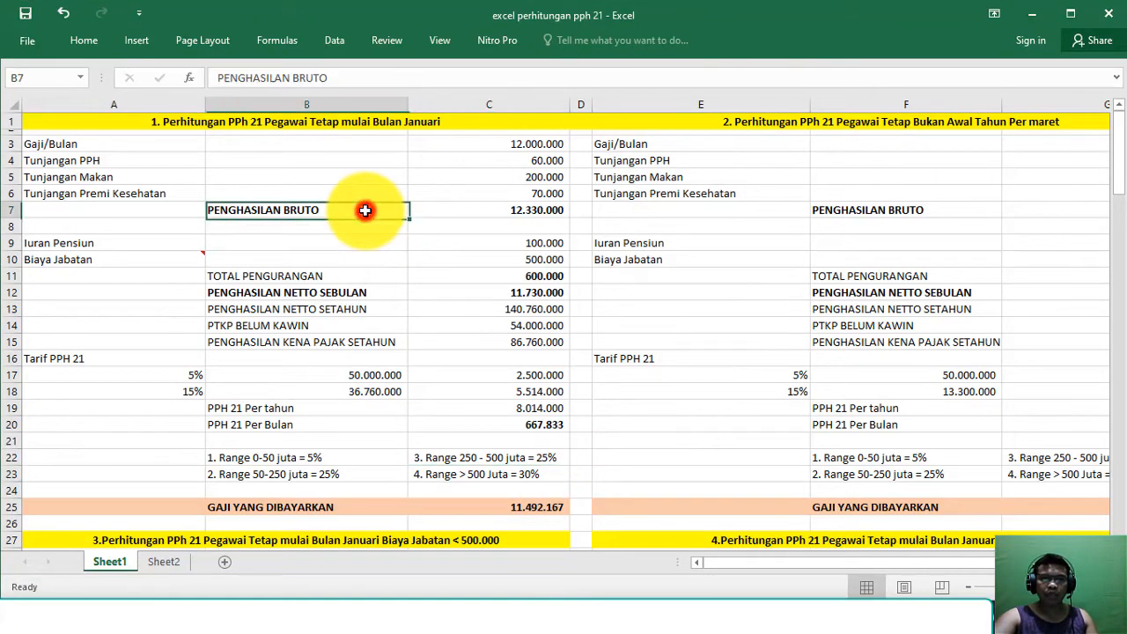
click(348, 308)
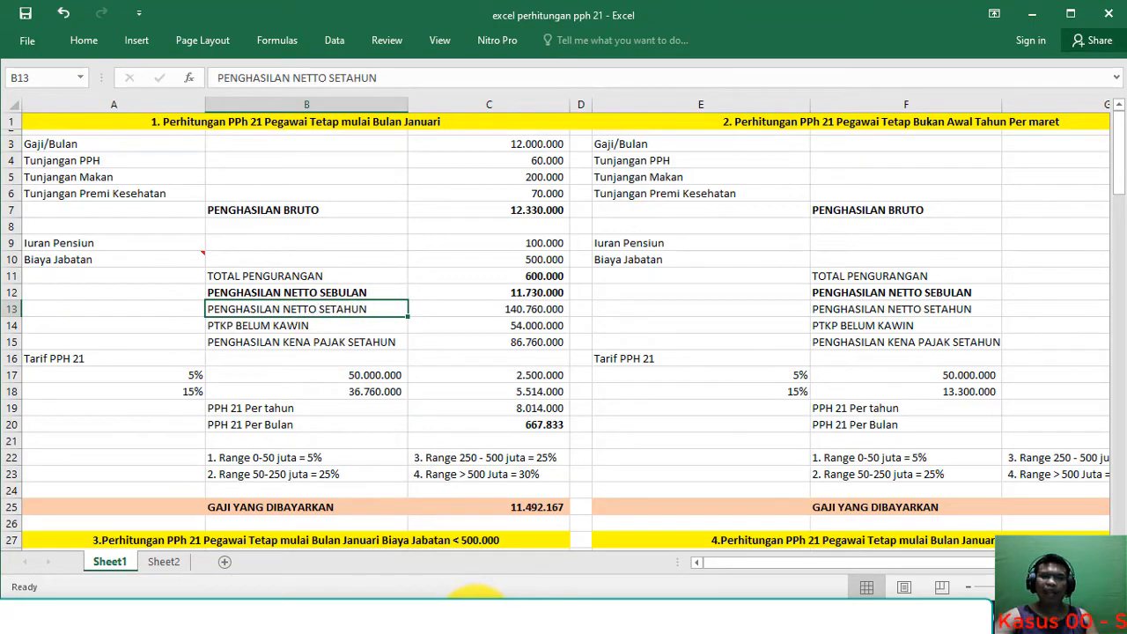
click(476, 624)
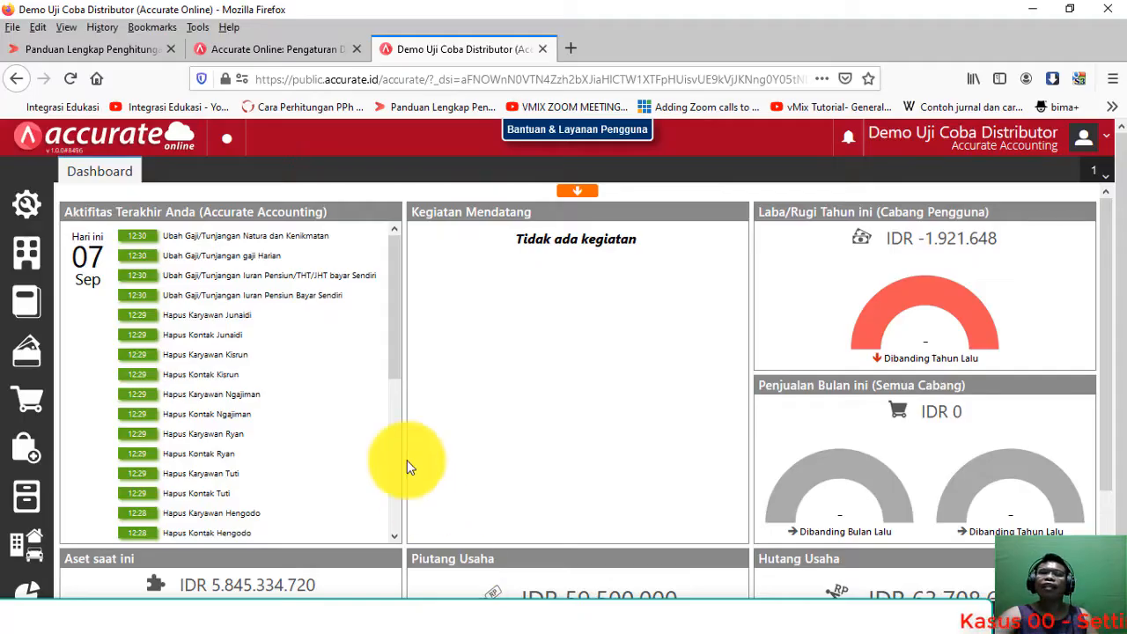
Step: Show the company's employee (Karyawan) list and open the record of the employee in the Marketing position
click(18, 303)
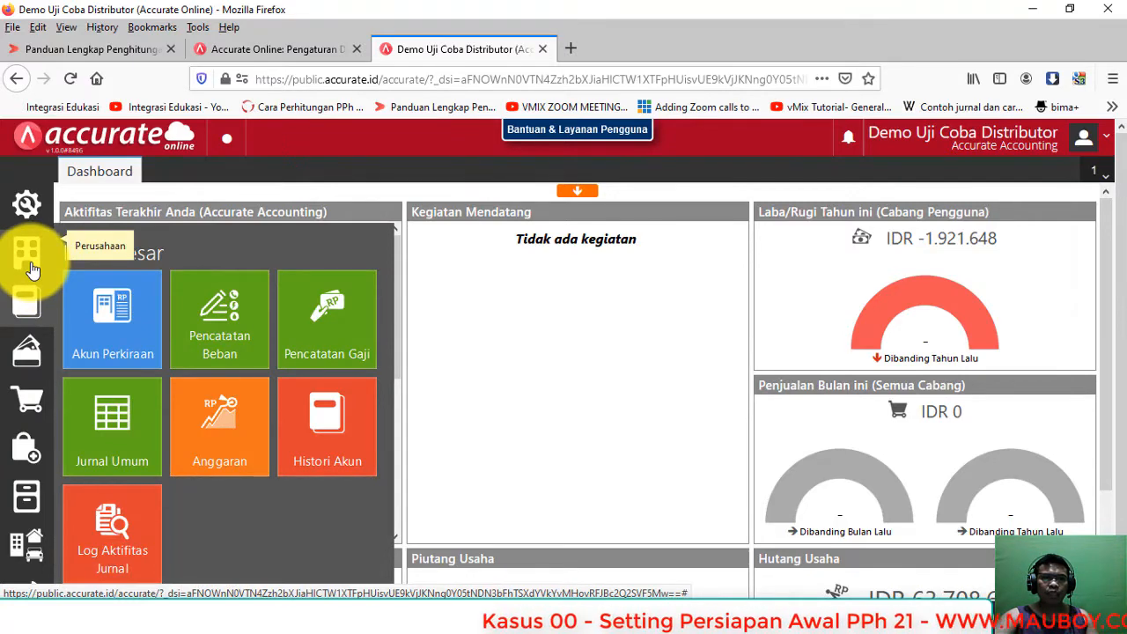
click(30, 264)
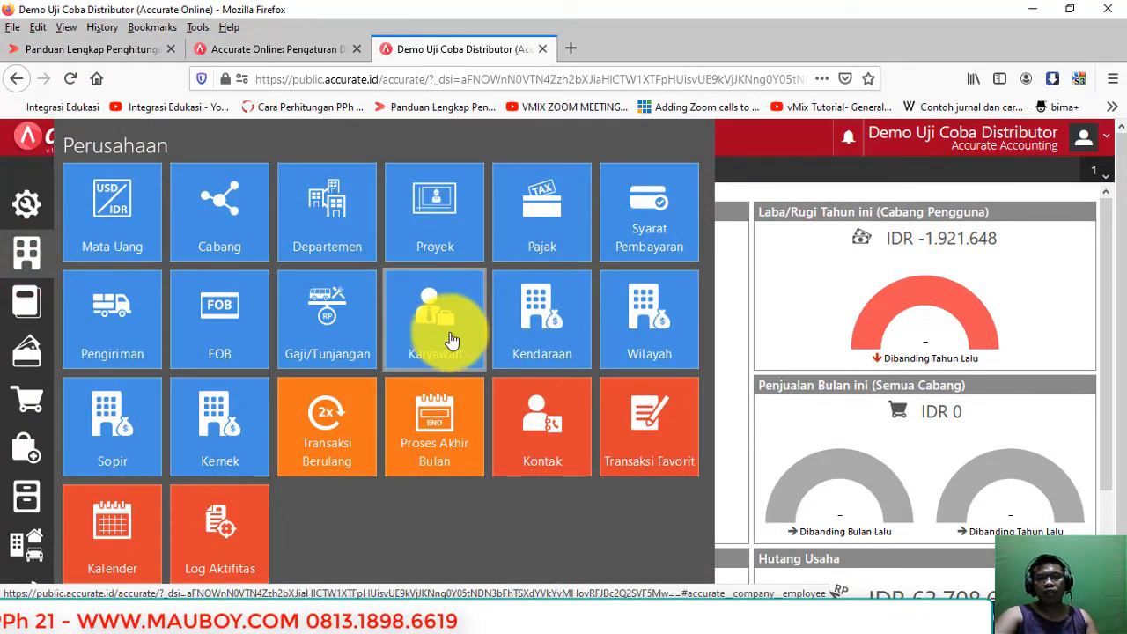
click(450, 327)
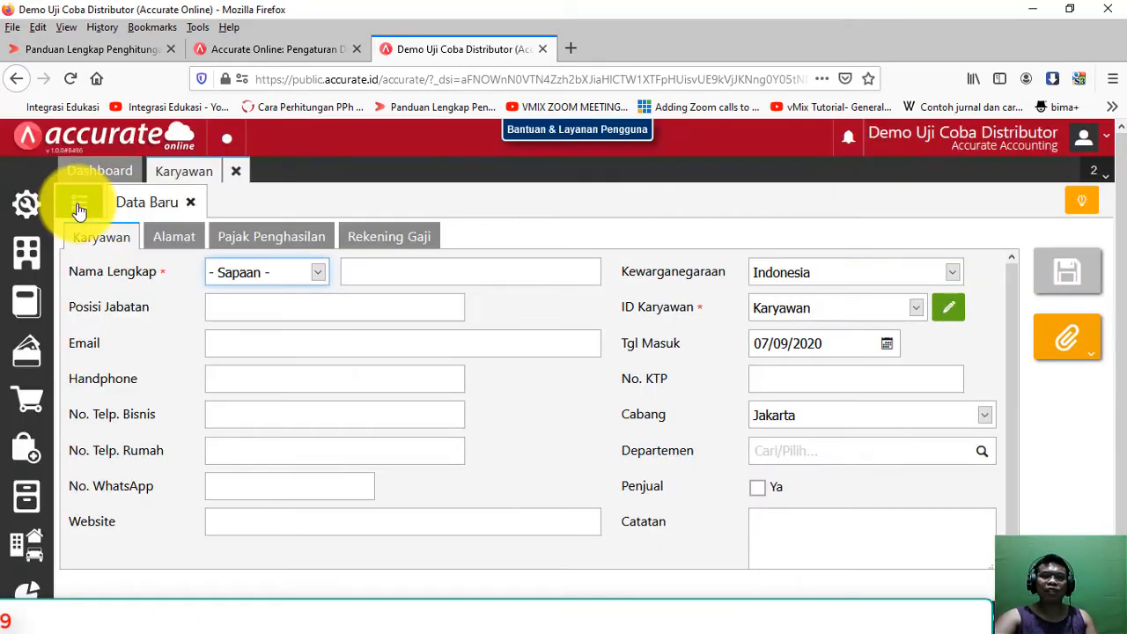
click(78, 204)
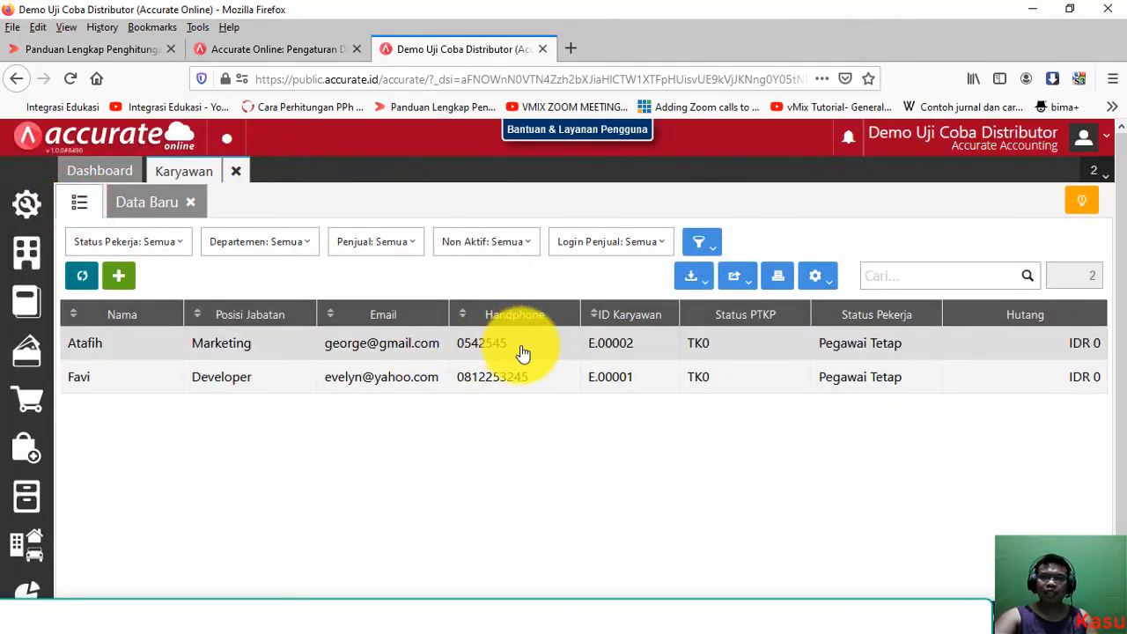
click(523, 352)
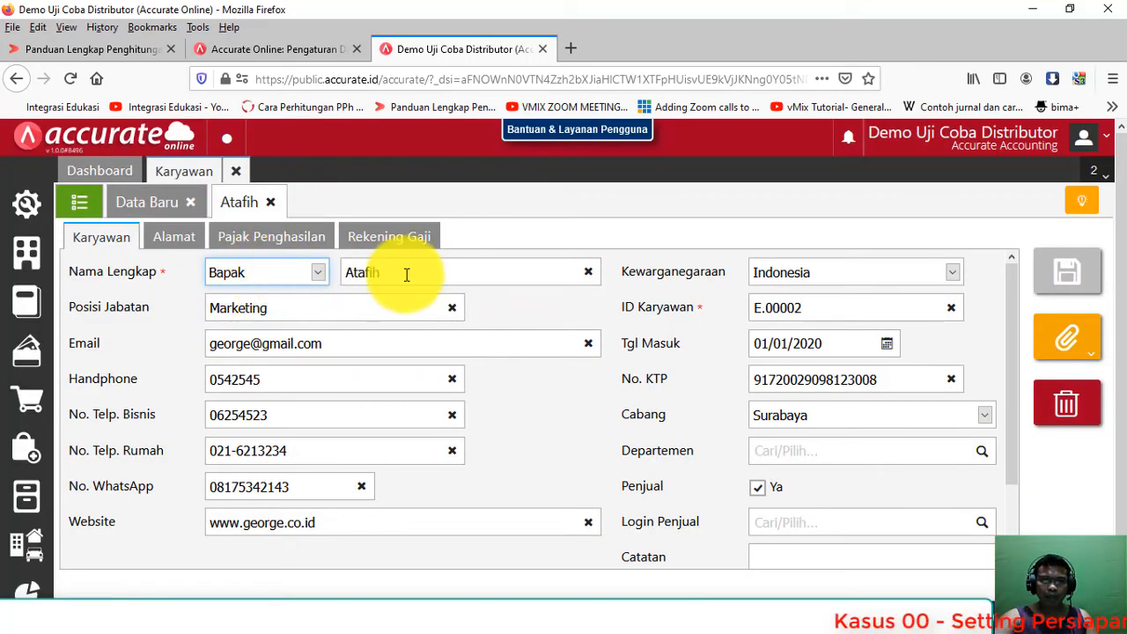
Step: Examine the employee's income tax data, including the NPWP field and the Status Pekerja and Status PTKP options, without changing them
click(189, 239)
click(244, 236)
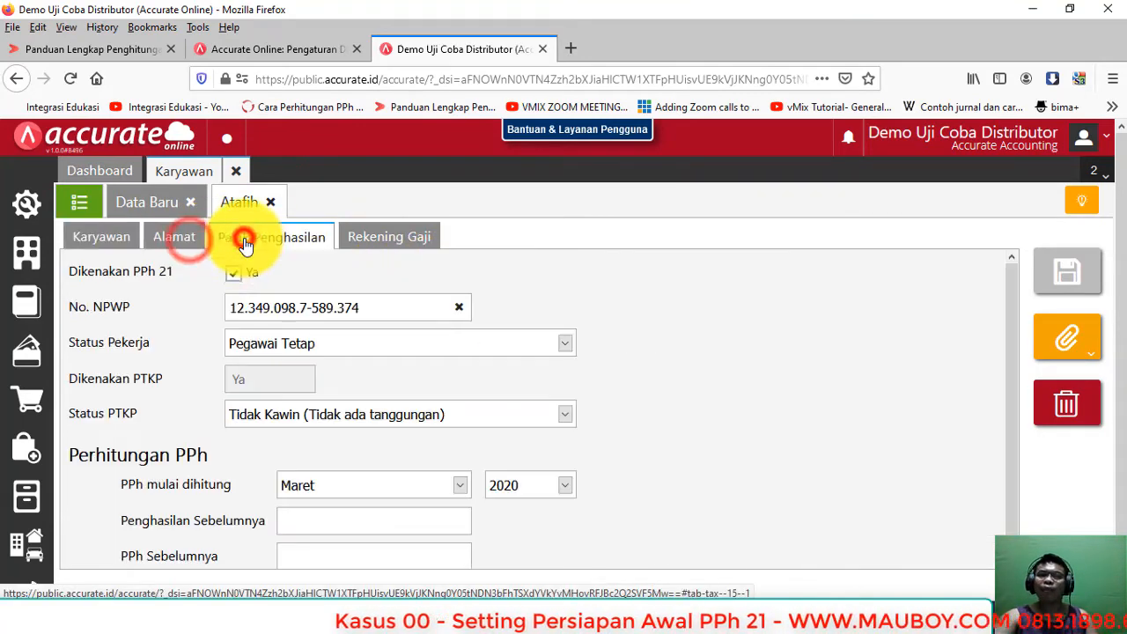
click(394, 307)
triple_click(391, 308)
click(314, 346)
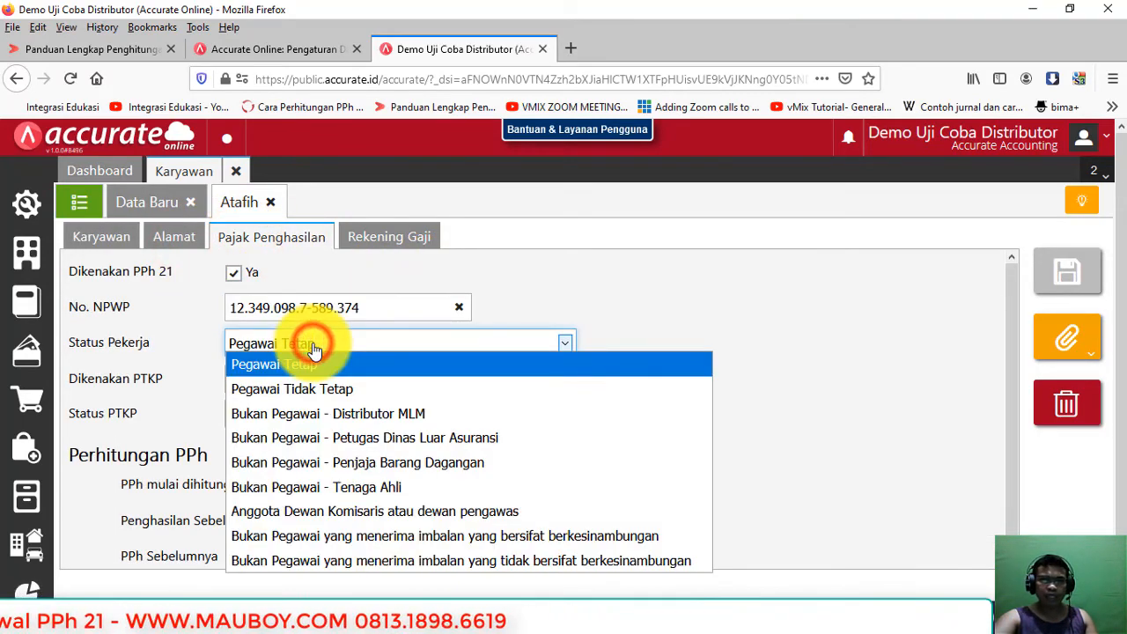
click(315, 347)
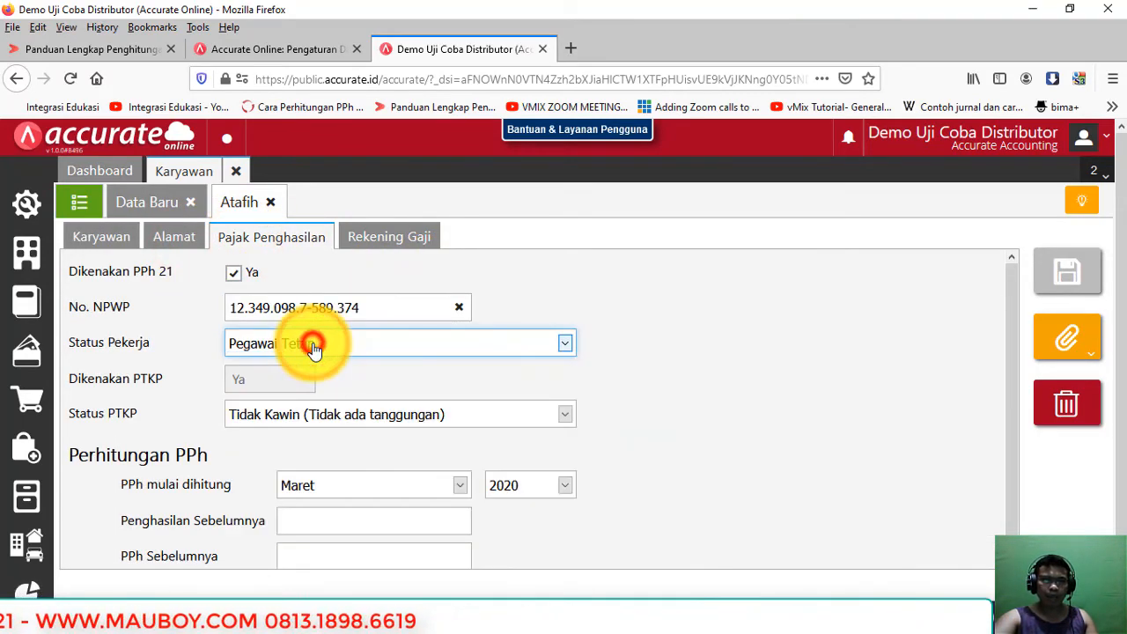
click(465, 421)
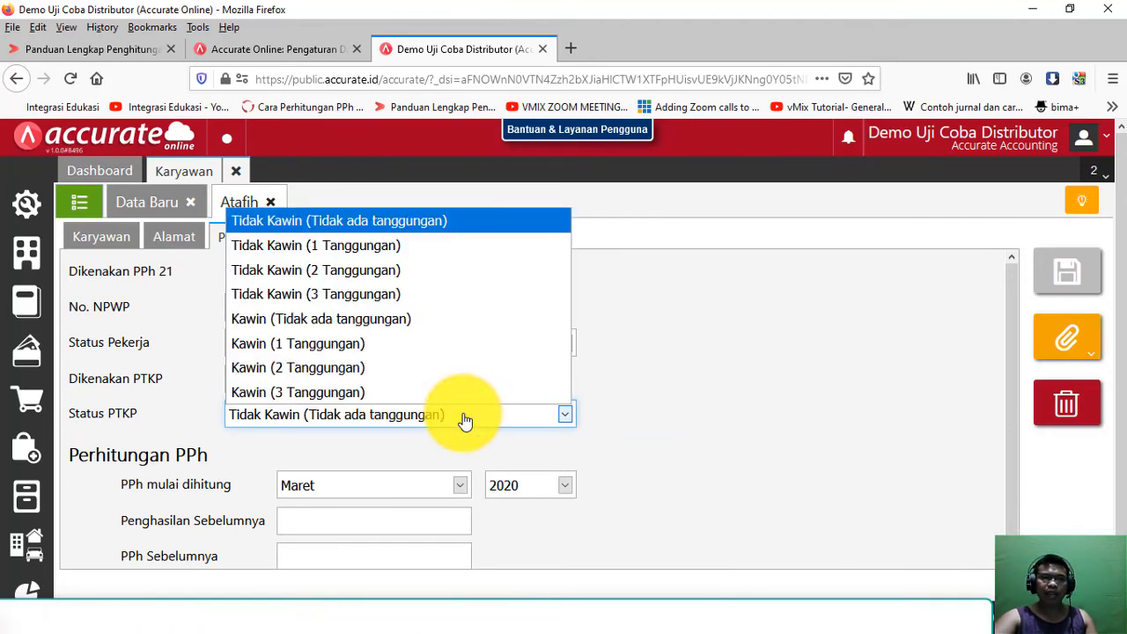
click(465, 421)
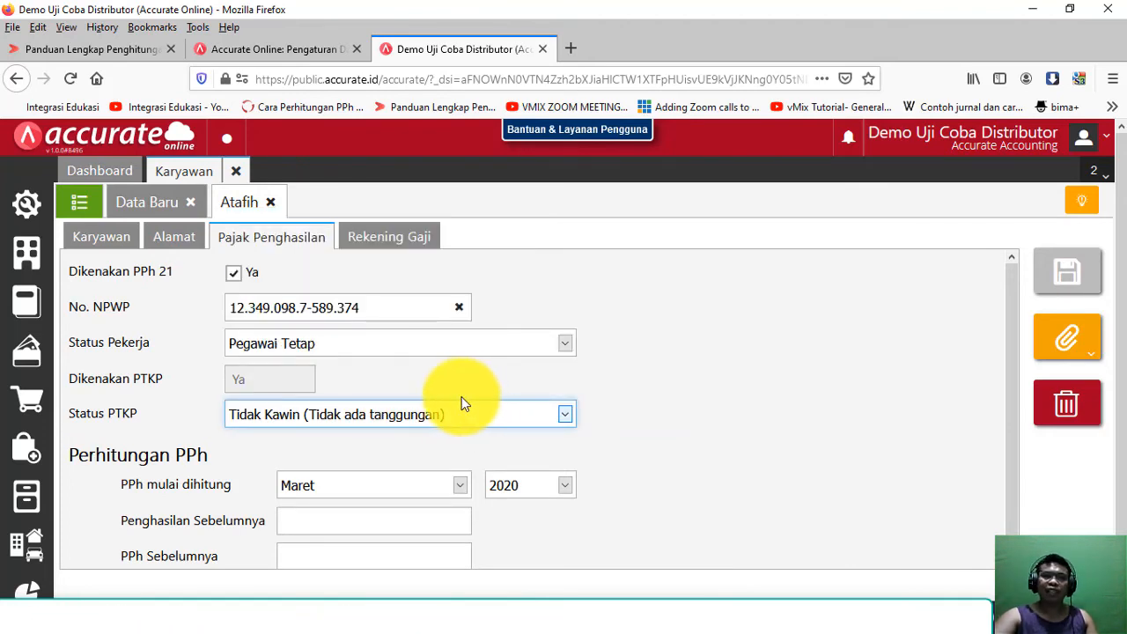